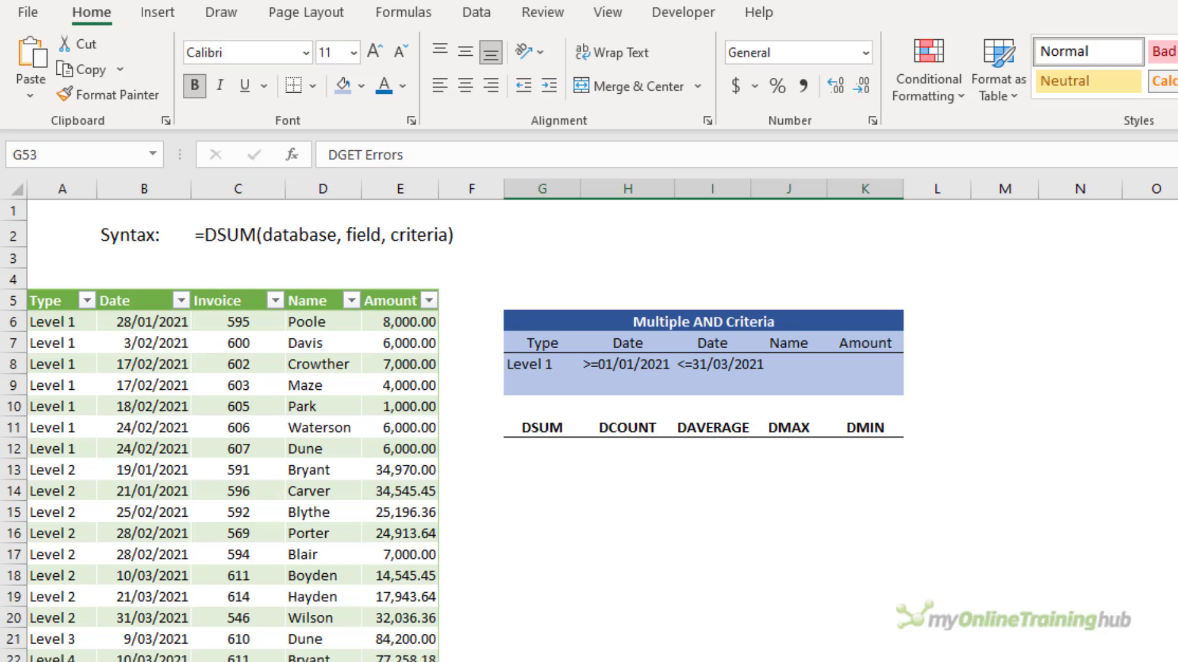
Step: Check the data table's name, then start a DSUM in G12 on DataTable[#All]
{"action": "left_click", "coordinate": [338, 562]}
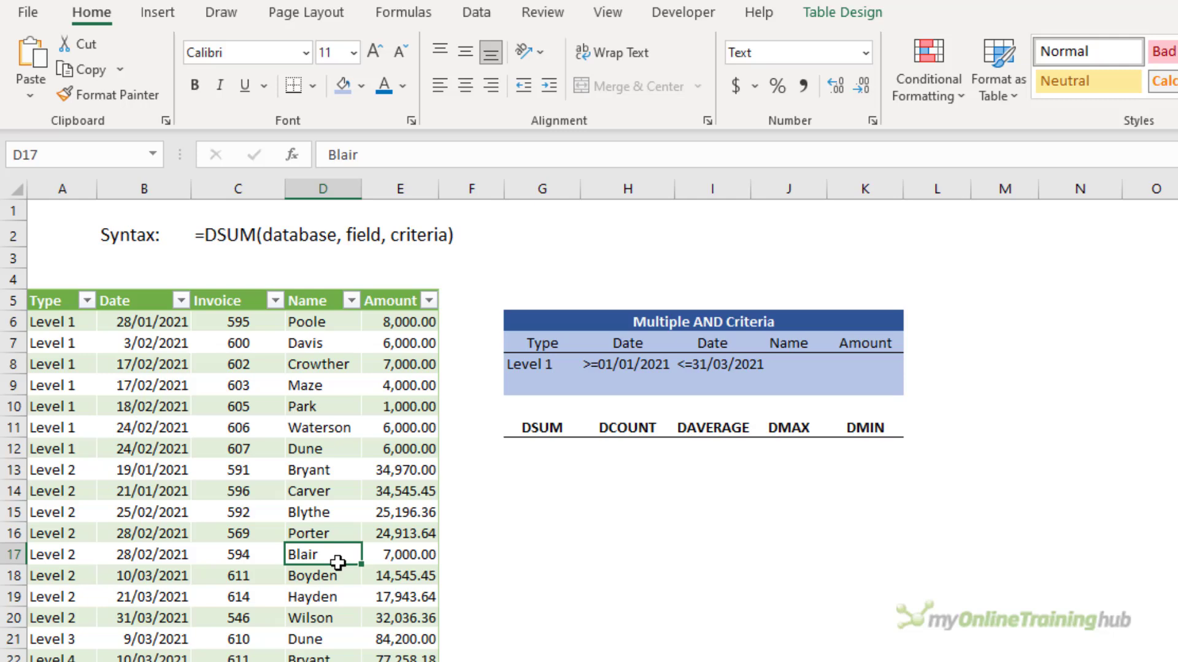
{"action": "left_click", "coordinate": [868, 13]}
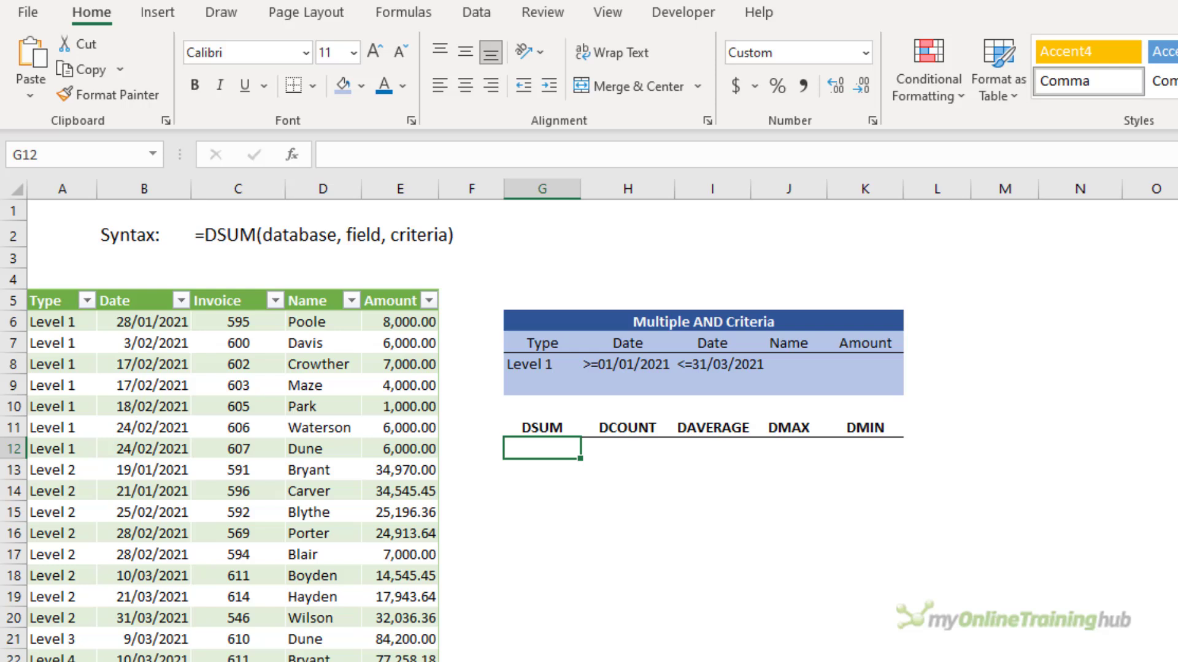
{"action": "type", "text": "=dsu"}
{"action": "key", "text": "Tab"}
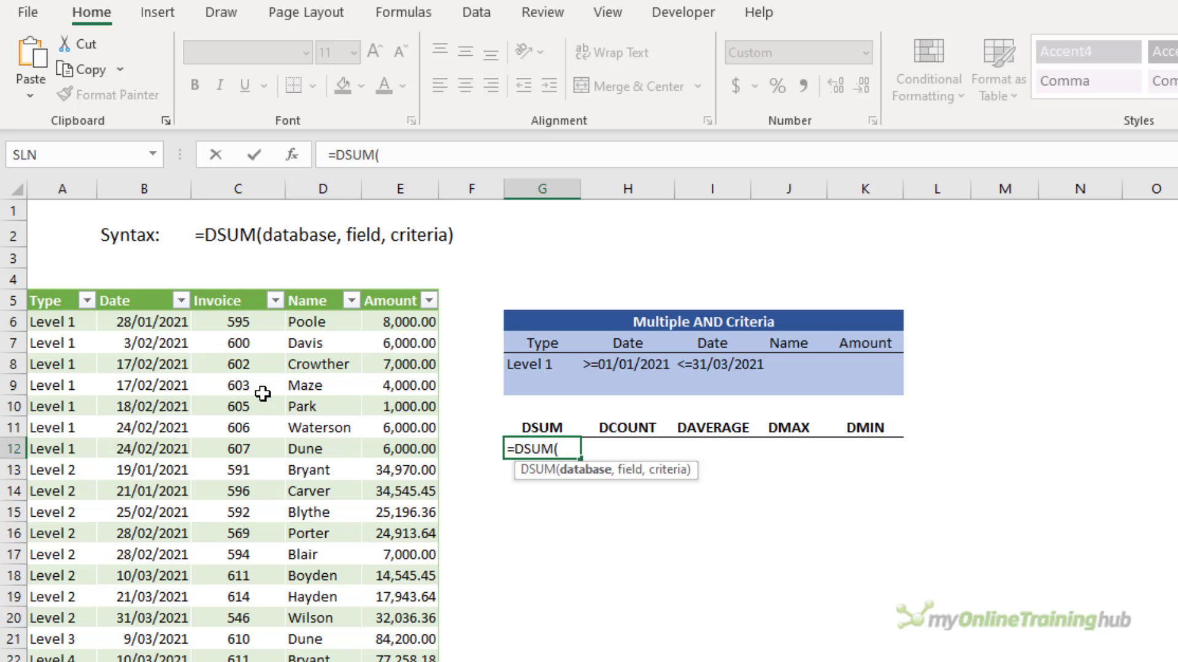
{"action": "left_click", "coordinate": [28, 289]}
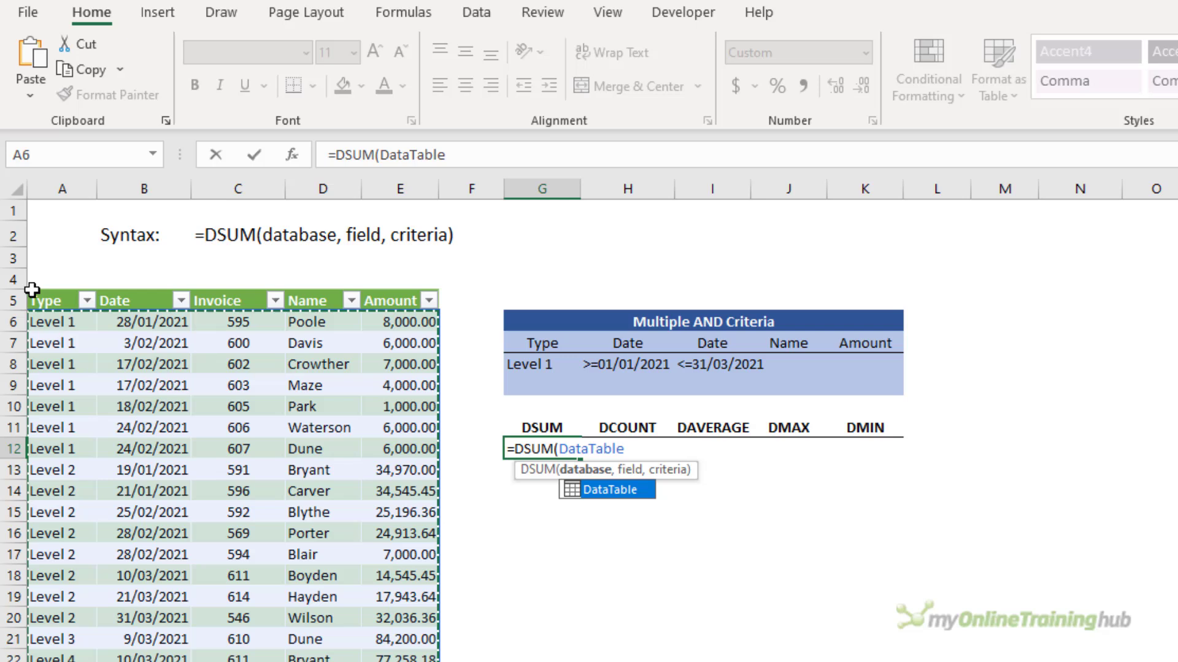
{"action": "left_click", "coordinate": [32, 290]}
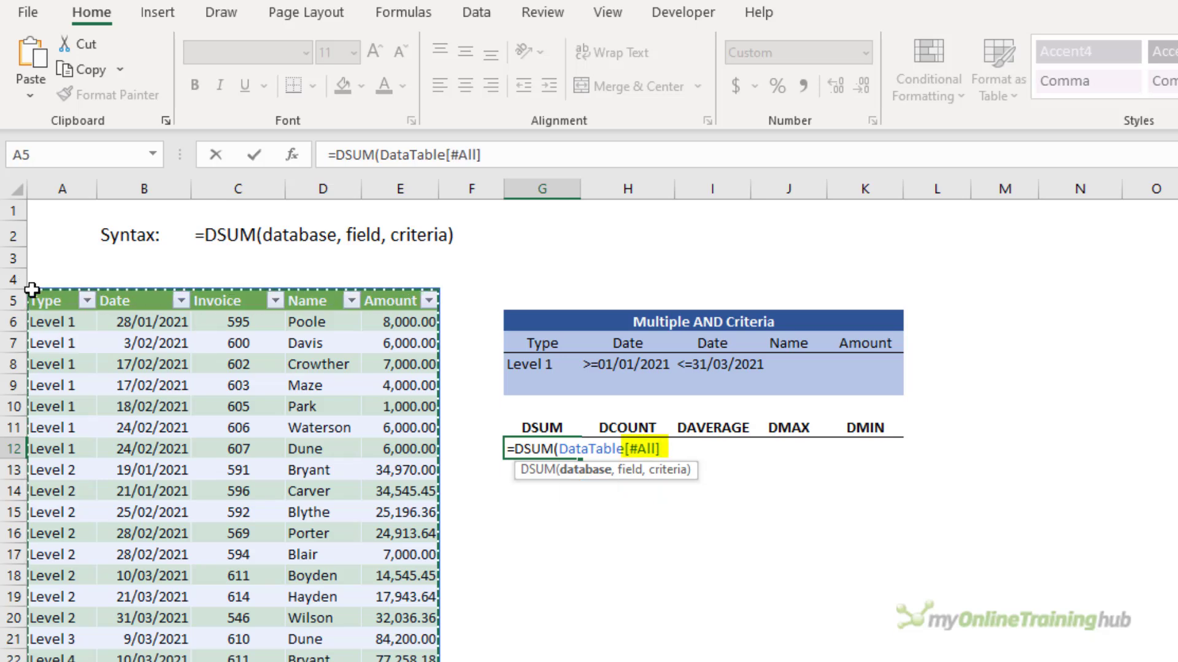
Step: Finish the DSUM with the "Amount" field and absolute criteria $G$7:$I$8, returning 38,000
{"action": "type", "text": ","}
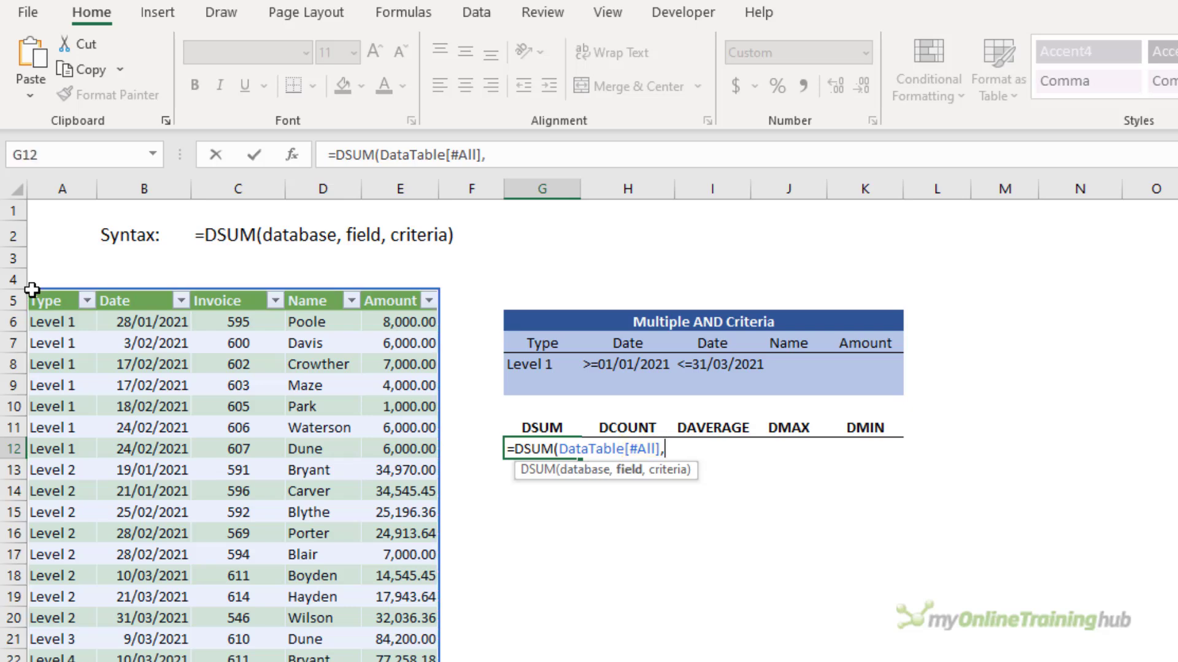
{"action": "type", "text": "\"Amount"}
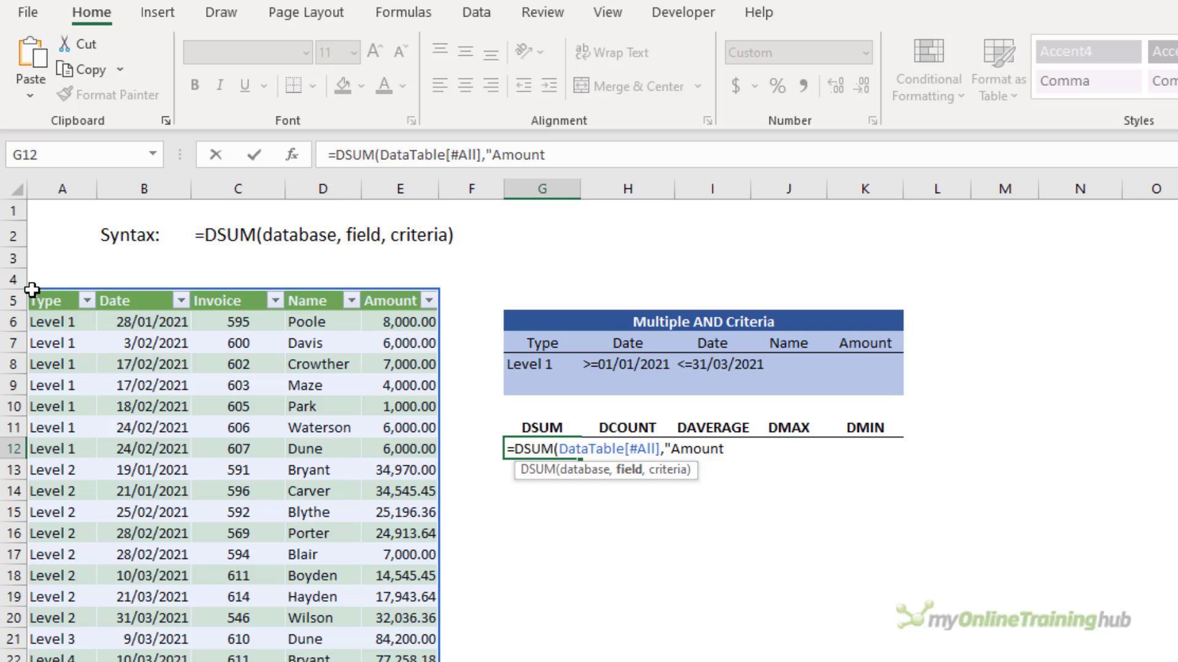
{"action": "type", "text": "\","}
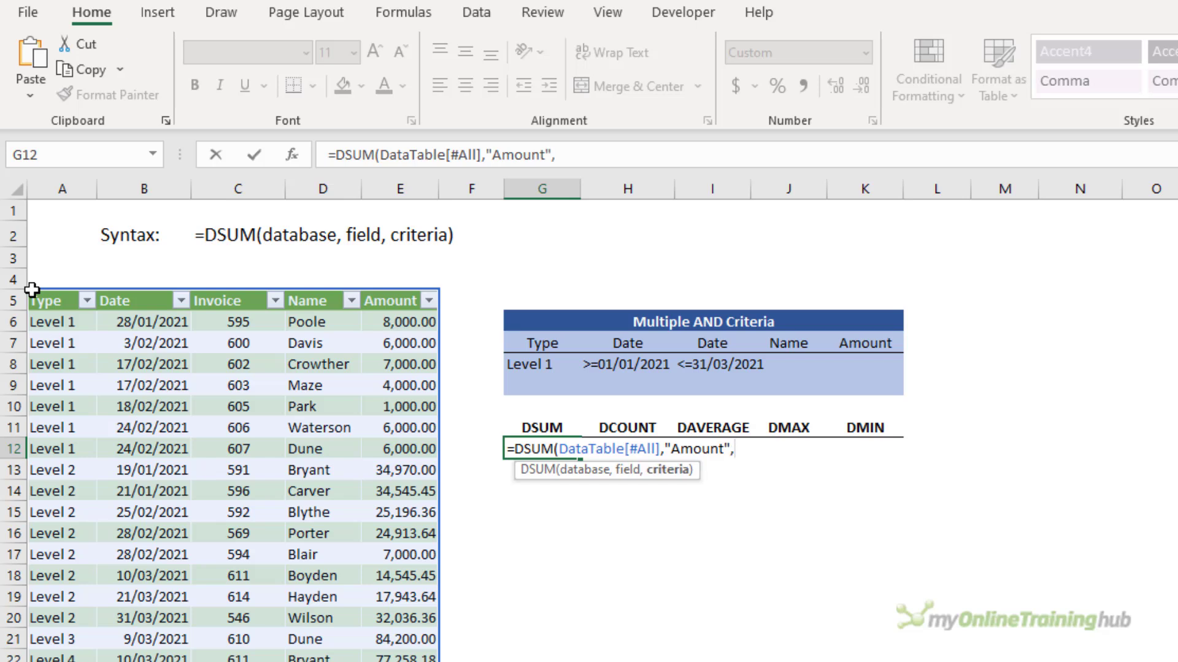
{"action": "left_click_drag", "start_coordinate": [537, 341], "coordinate": [833, 363]}
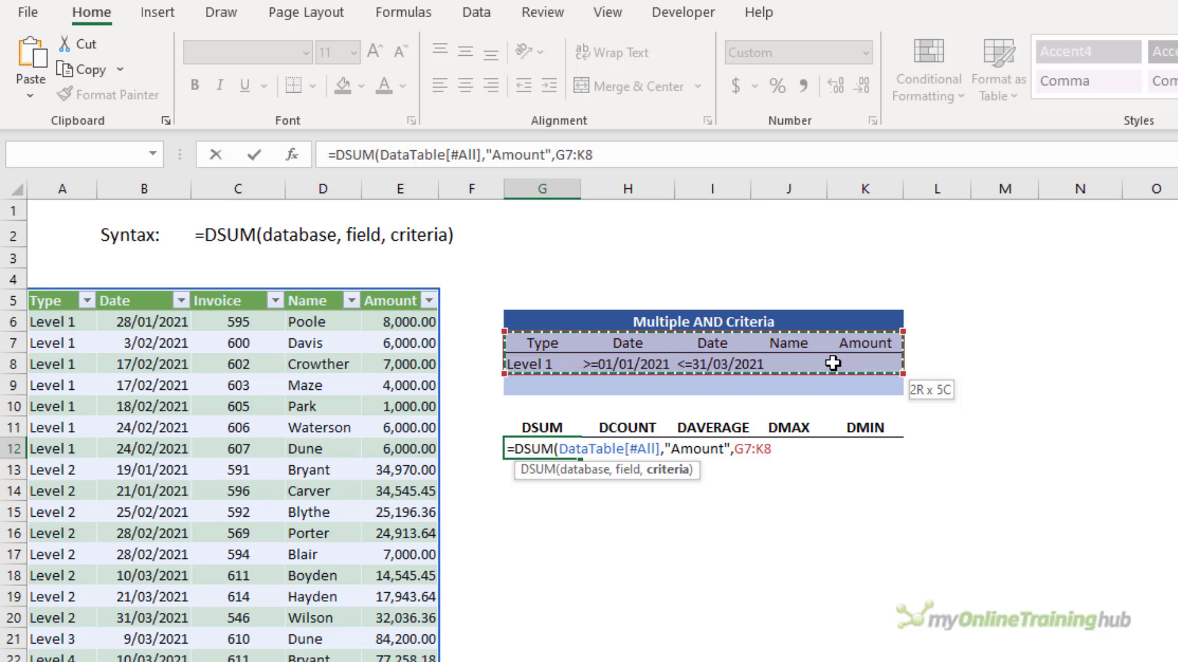
{"action": "left_click_drag", "start_coordinate": [833, 363], "coordinate": [748, 368]}
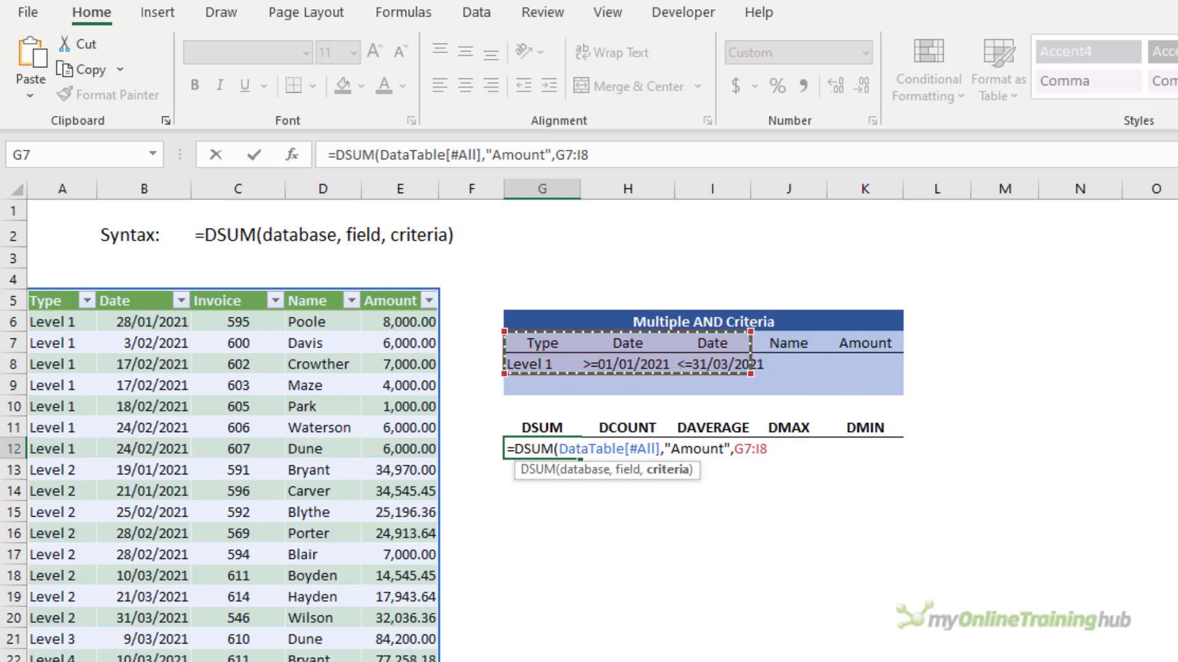
{"action": "key", "text": "F4"}
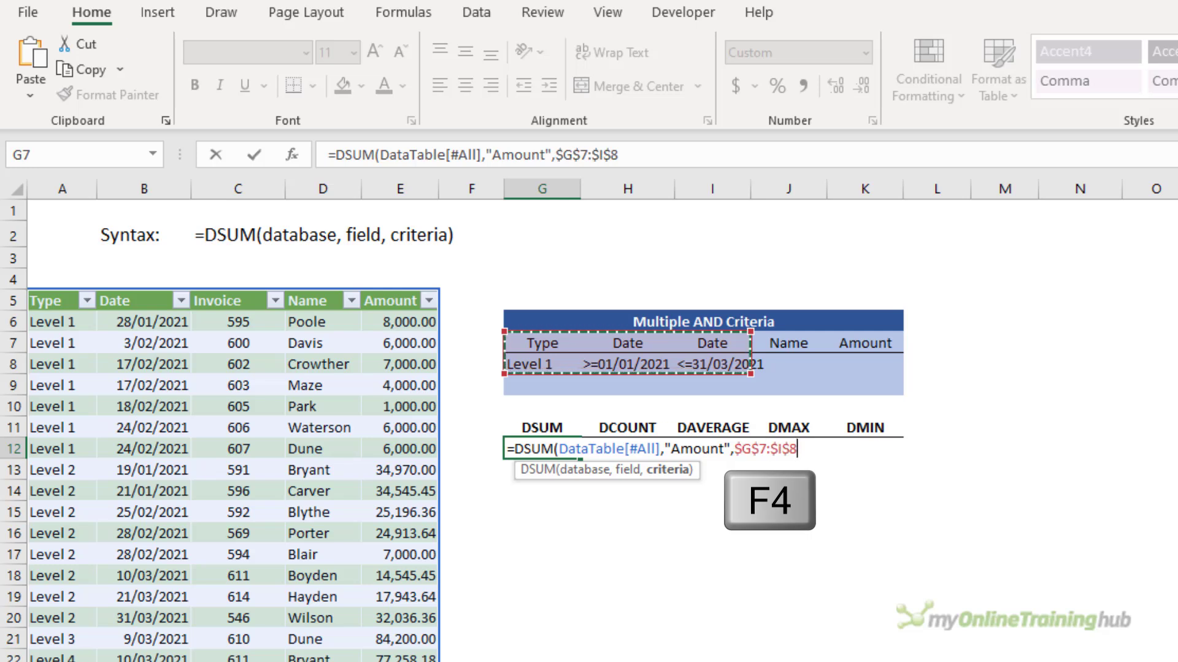
{"action": "type", "text": ")"}
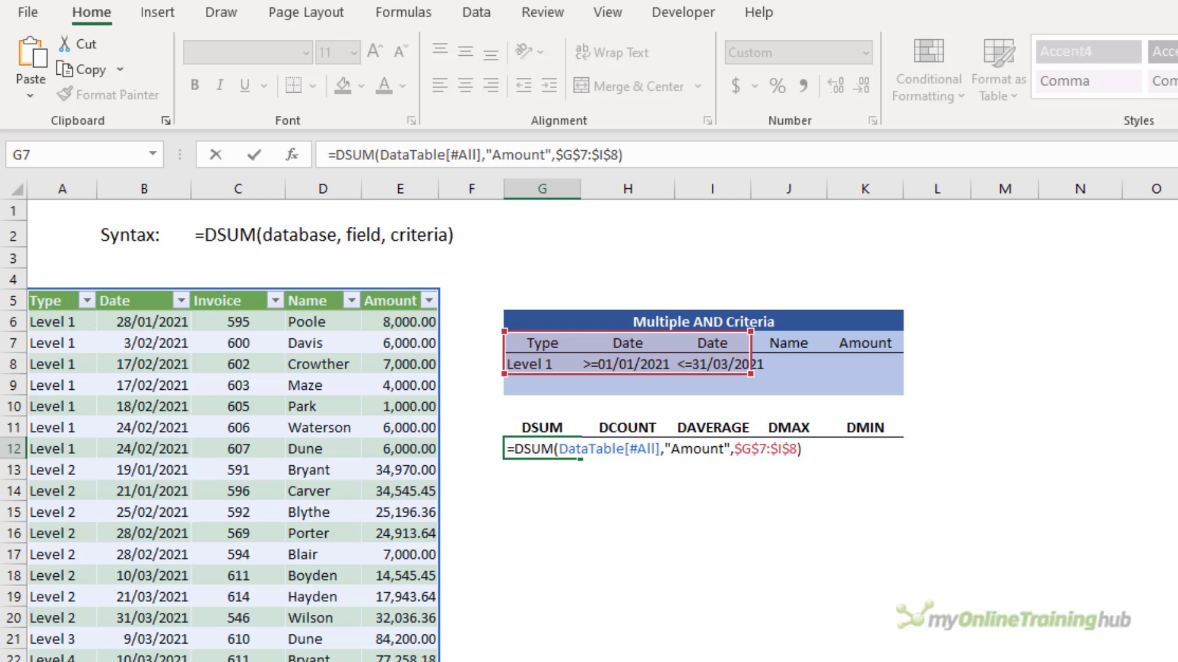
{"action": "key", "text": "Return"}
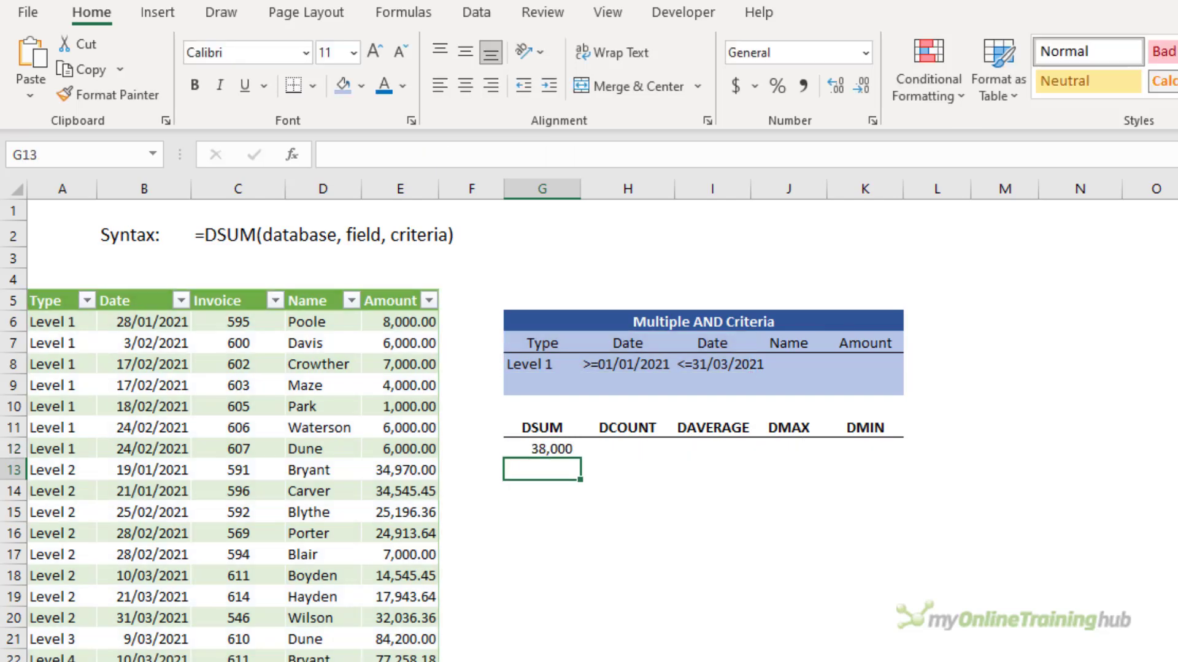
Step: Copy the DSUM formula from G12 into H12:K12
{"action": "key", "text": "Up"}
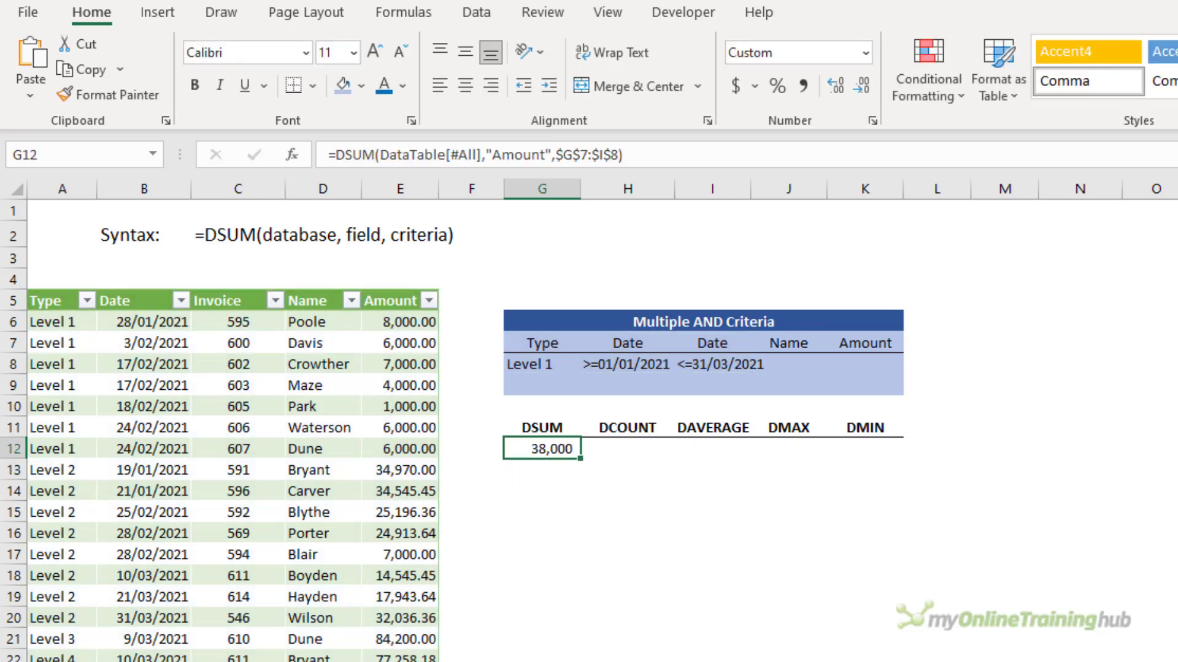
{"action": "key", "text": "ctrl+c"}
{"action": "key", "text": "Right"}
{"action": "key", "text": "shift+Right"}
{"action": "key", "text": "shift+Right"}
{"action": "key", "text": "shift+Right"}
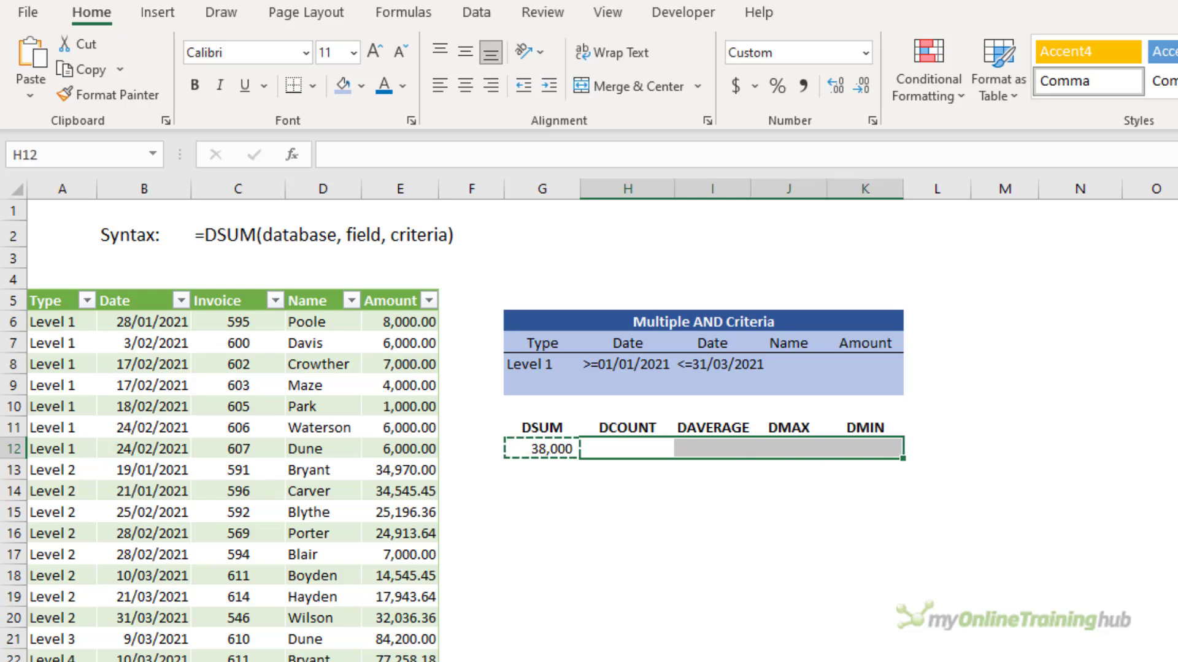
{"action": "key", "text": "ctrl+v"}
{"action": "key", "text": "Escape"}
{"action": "key", "text": "Left"}
{"action": "key", "text": "Right"}
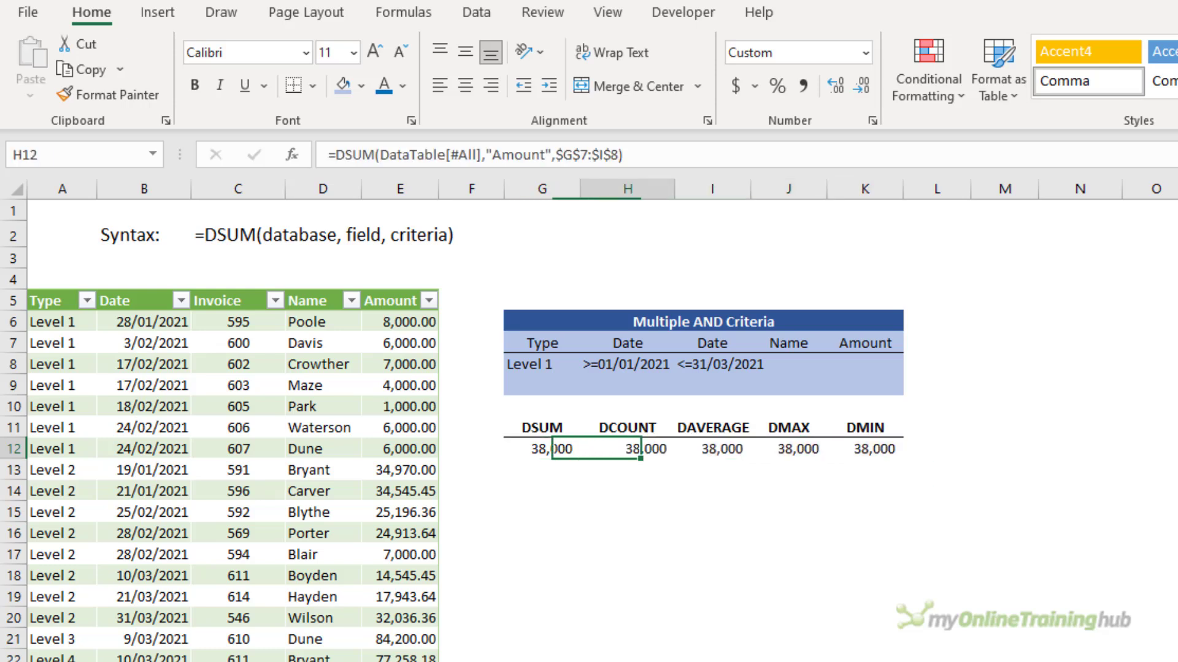
Step: Change H12 to DCOUNT (7) and I12 to DAVERAGE (5,429)
{"action": "double_click", "coordinate": [347, 154]}
{"action": "key", "text": "BackSpace"}
{"action": "type", "text": "dco"}
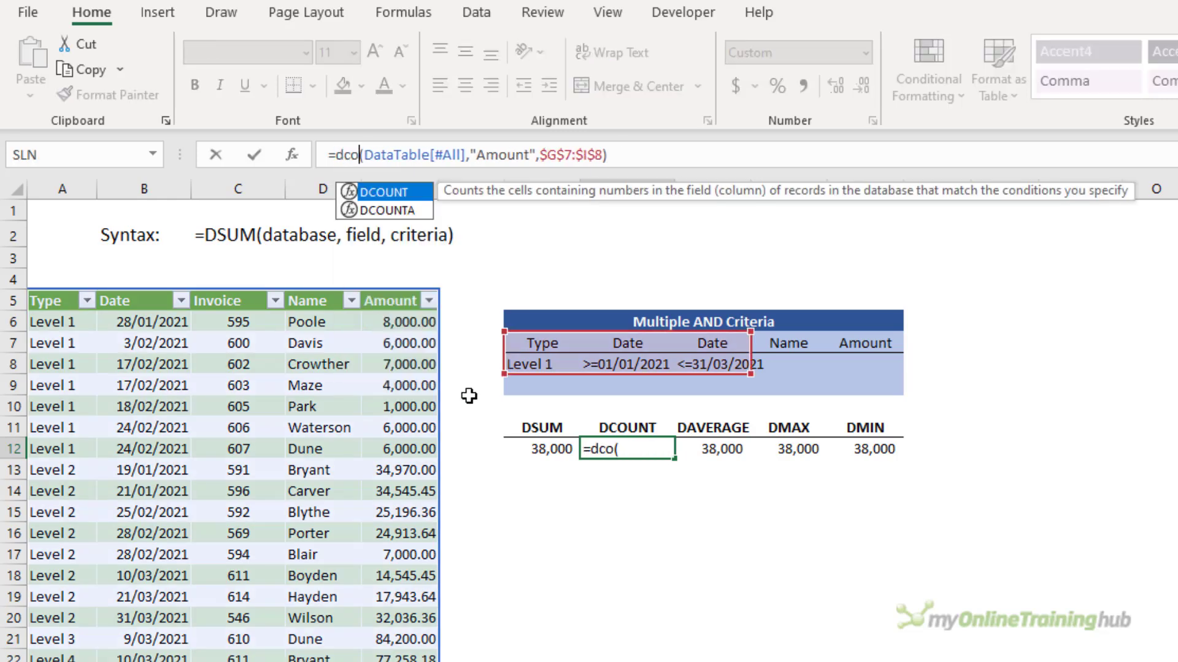
{"action": "key", "text": "Tab"}
{"action": "key", "text": "Return"}
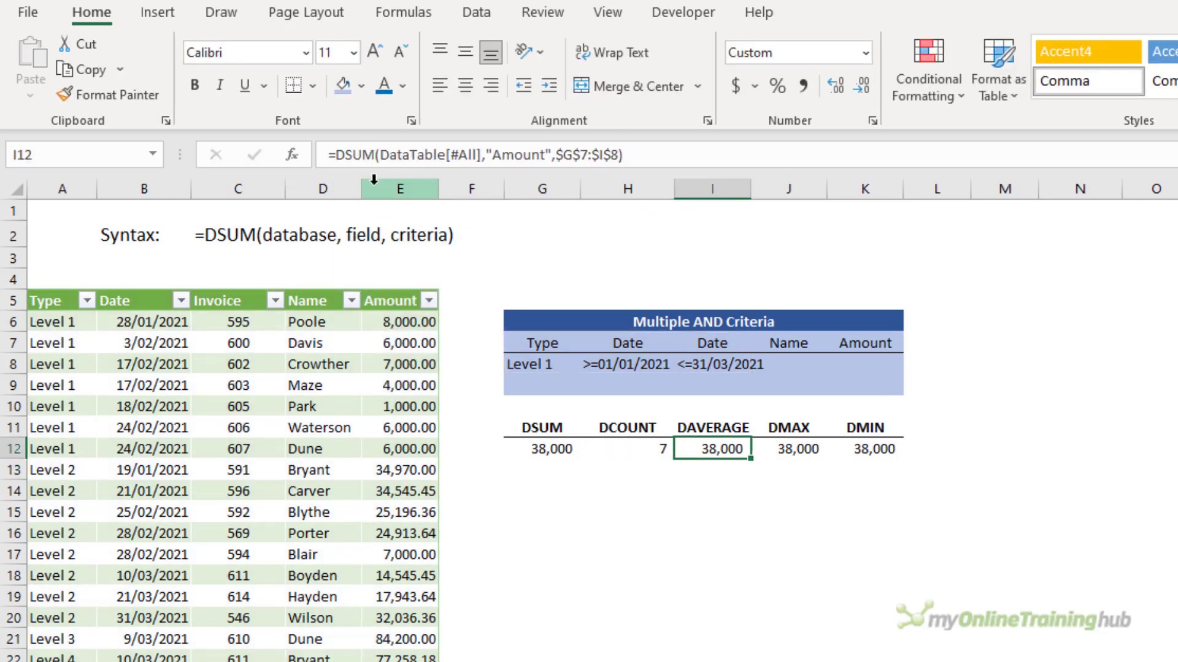
{"action": "double_click", "coordinate": [366, 156]}
{"action": "type", "text": "dav"}
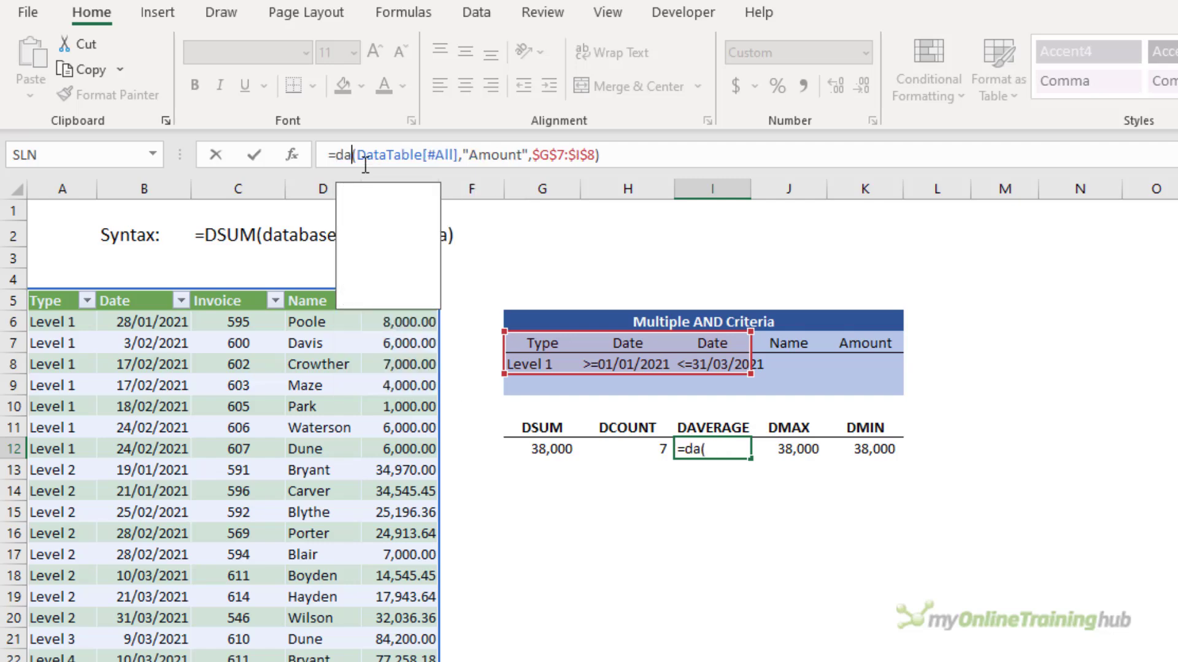
{"action": "key", "text": "Tab"}
{"action": "key", "text": "Return"}
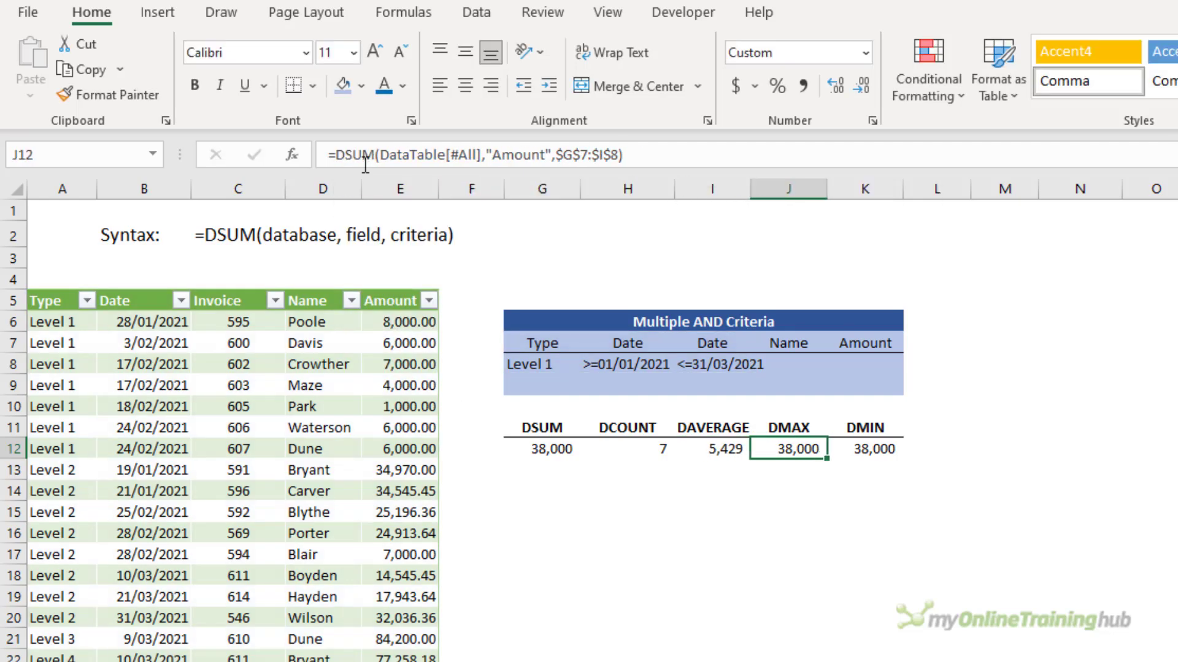
Step: Change J12 to DMAX (8,000) and start turning K12 into DMIN
{"action": "left_click", "coordinate": [366, 156]}
{"action": "double_click", "coordinate": [365, 156]}
{"action": "type", "text": "dma"}
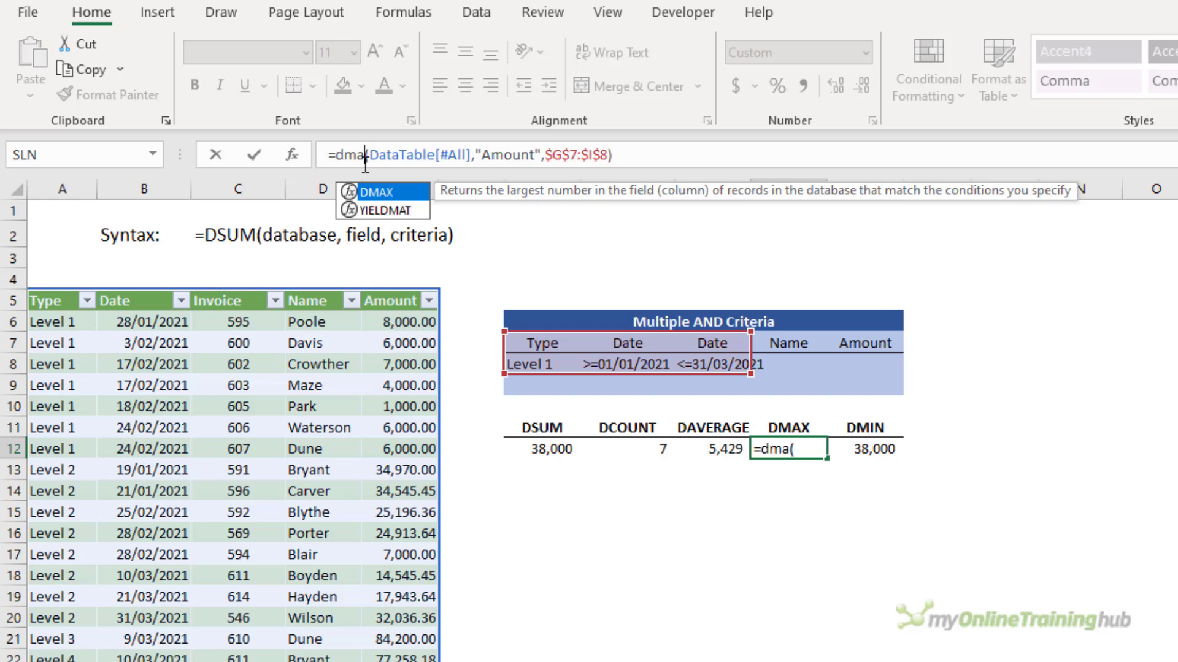
{"action": "key", "text": "Tab"}
{"action": "key", "text": "Return"}
{"action": "key", "text": "Right"}
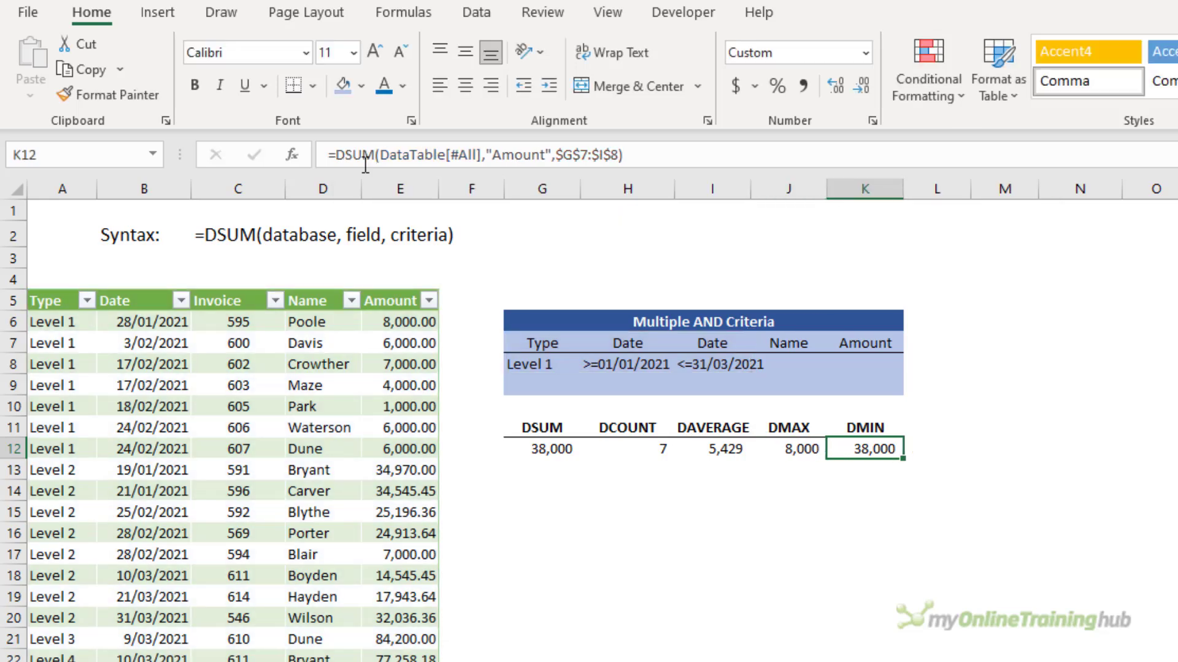
{"action": "double_click", "coordinate": [365, 156]}
{"action": "type", "text": "dmi"}
{"action": "key", "text": "Tab"}
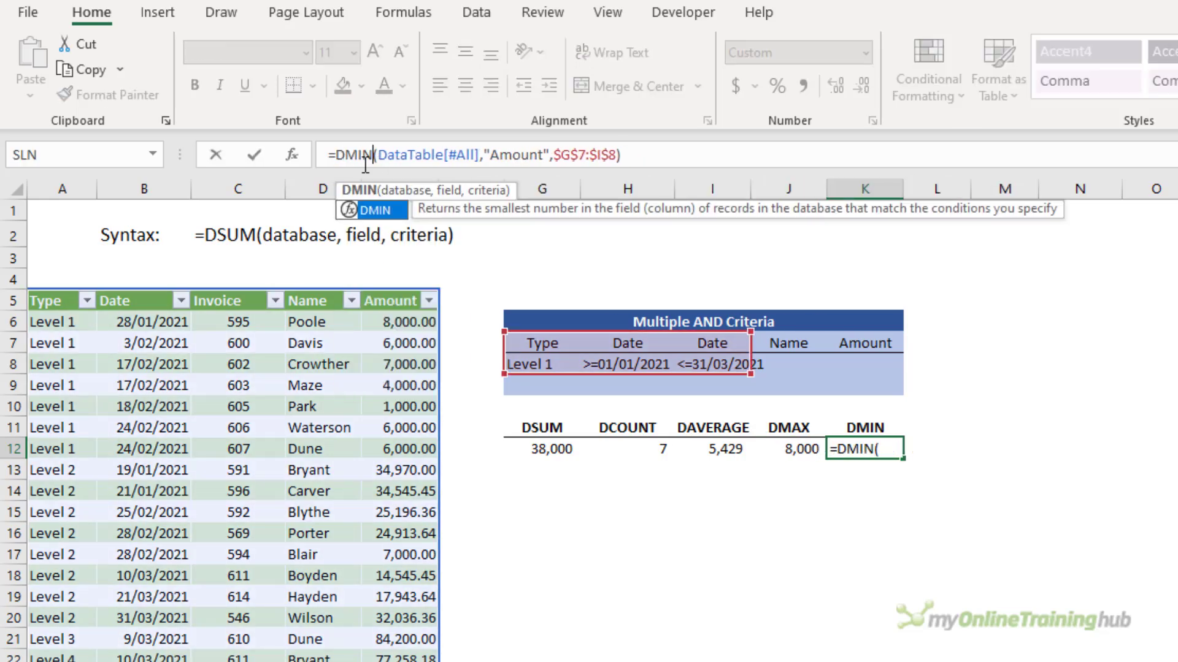
{"action": "key", "text": "Tab"}
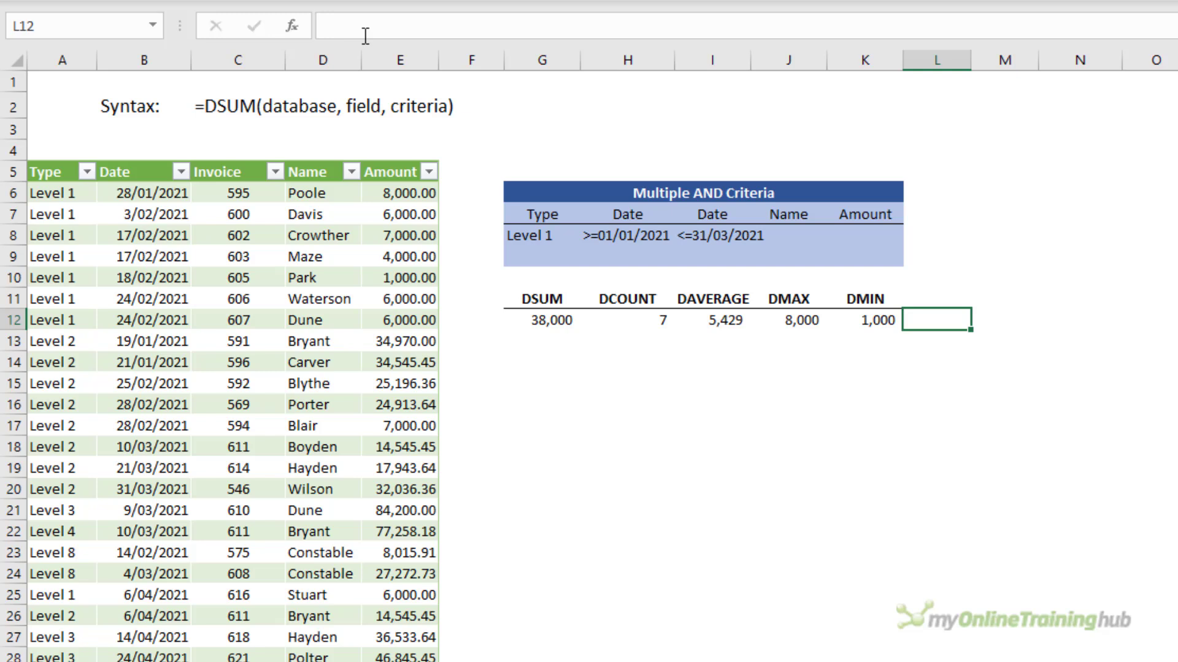
{"action": "type", "text": "=d"}
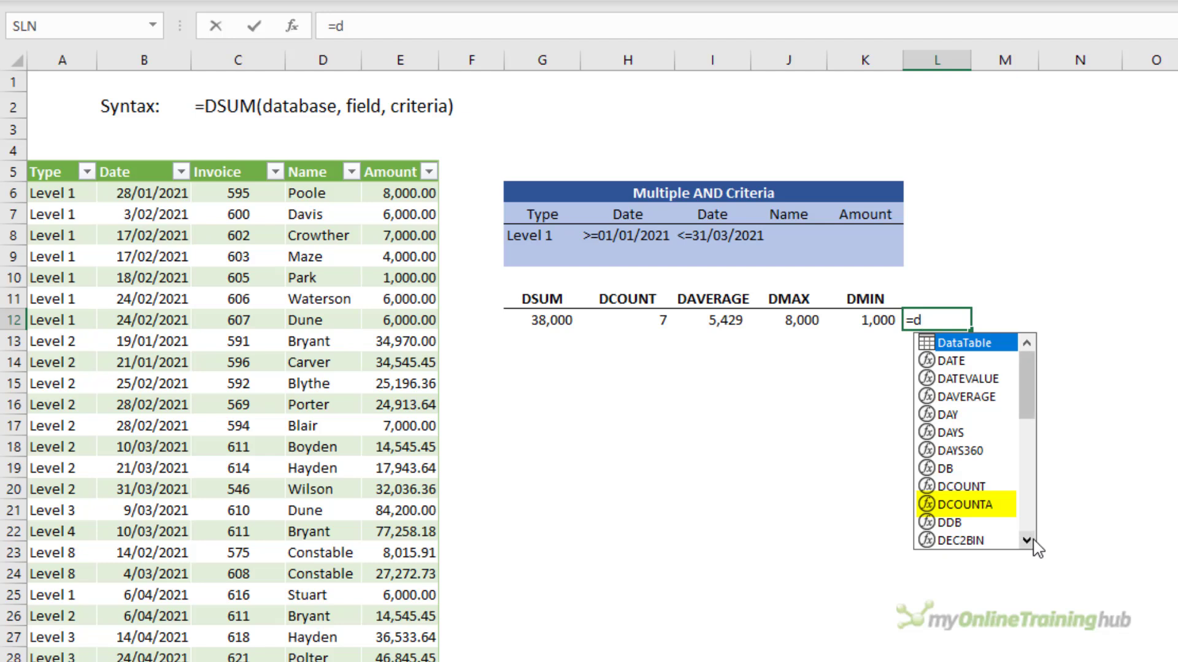
{"action": "scroll", "coordinate": [1034, 545], "scroll_direction": "down", "scroll_amount": 4}
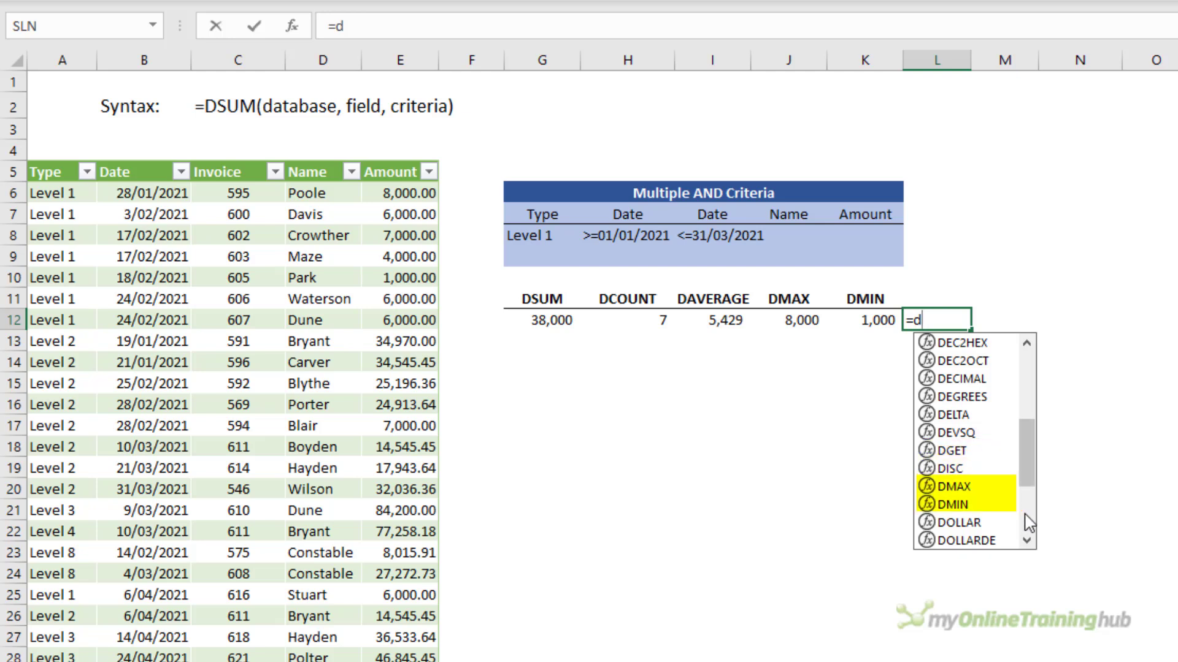
{"action": "scroll", "coordinate": [1029, 522], "scroll_direction": "down", "scroll_amount": 3}
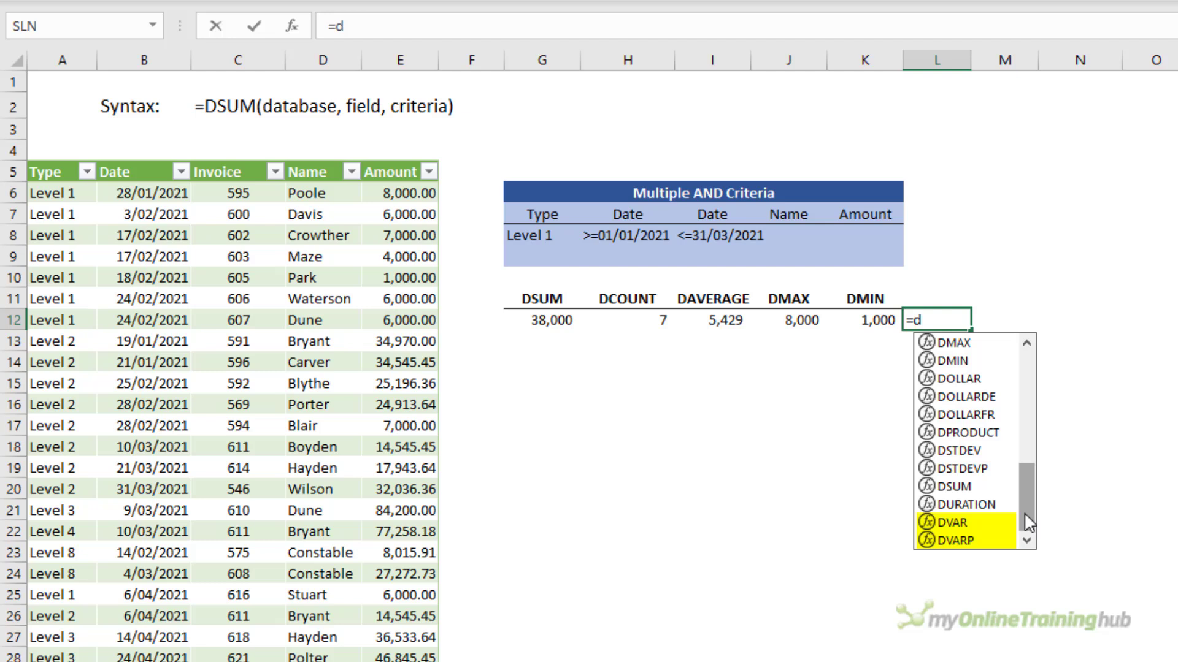
{"action": "key", "text": "Escape"}
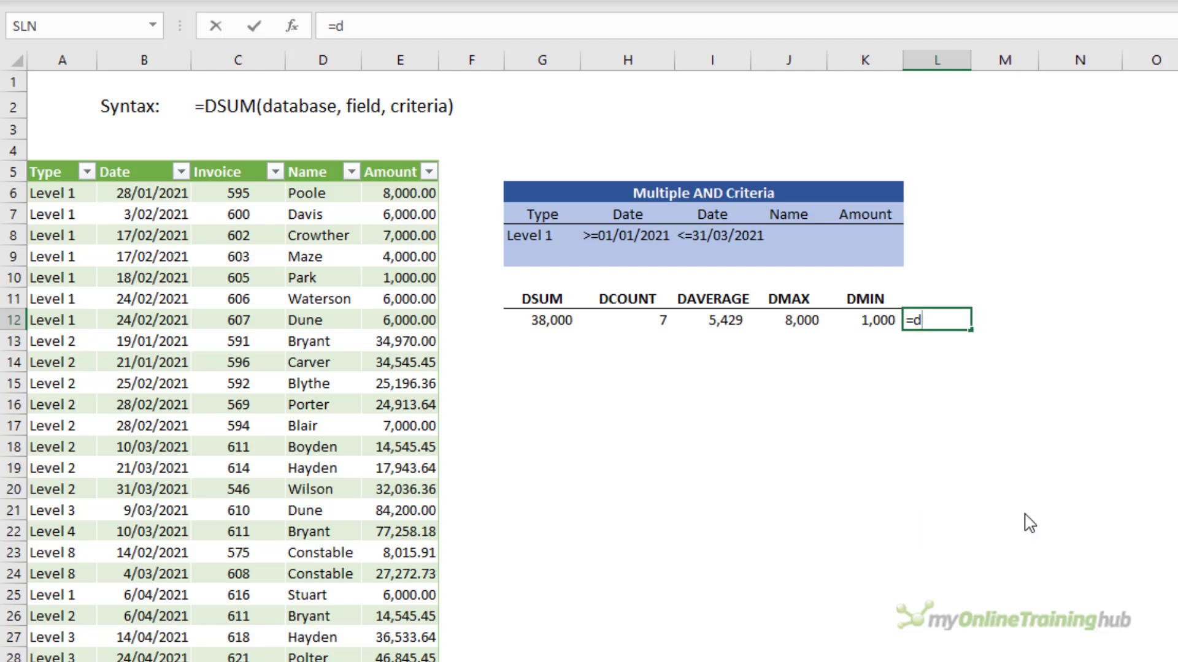
{"action": "key", "text": "Escape"}
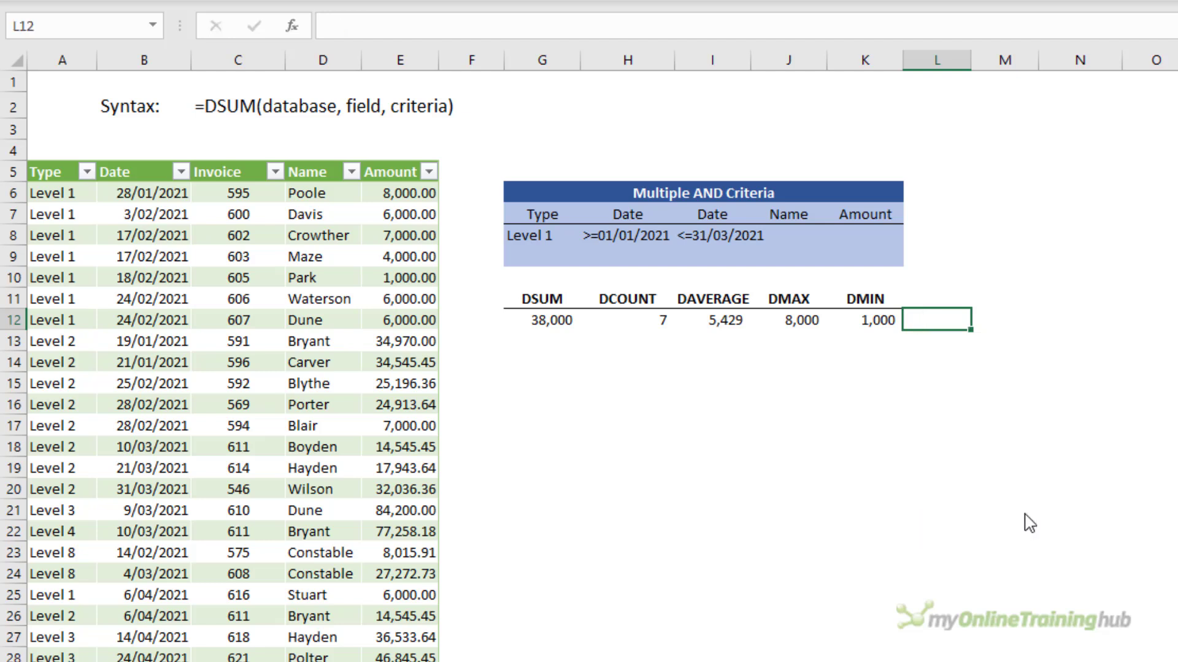
Step: Select G12 to review the DSUM formula
{"action": "left_click", "coordinate": [542, 319]}
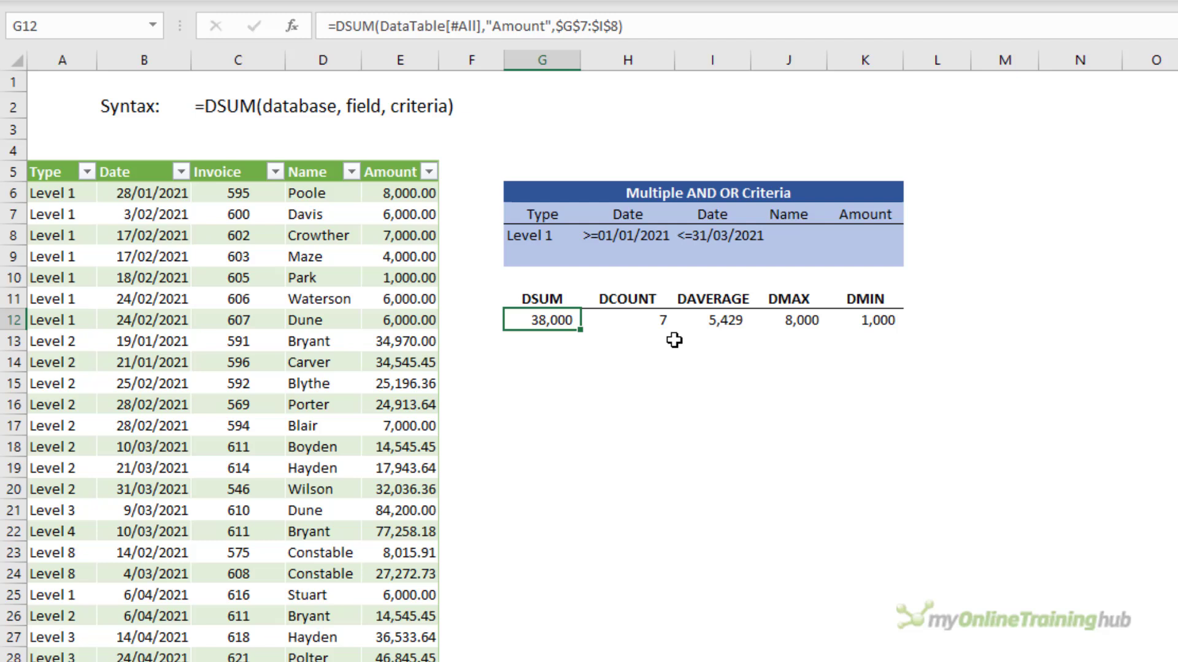
Step: Enter Level 2 in G9 and fill the >=01/01/2021 and <=31/03/2021 dates down into row 9
{"action": "left_click", "coordinate": [527, 258]}
{"action": "type", "text": "Level 1"}
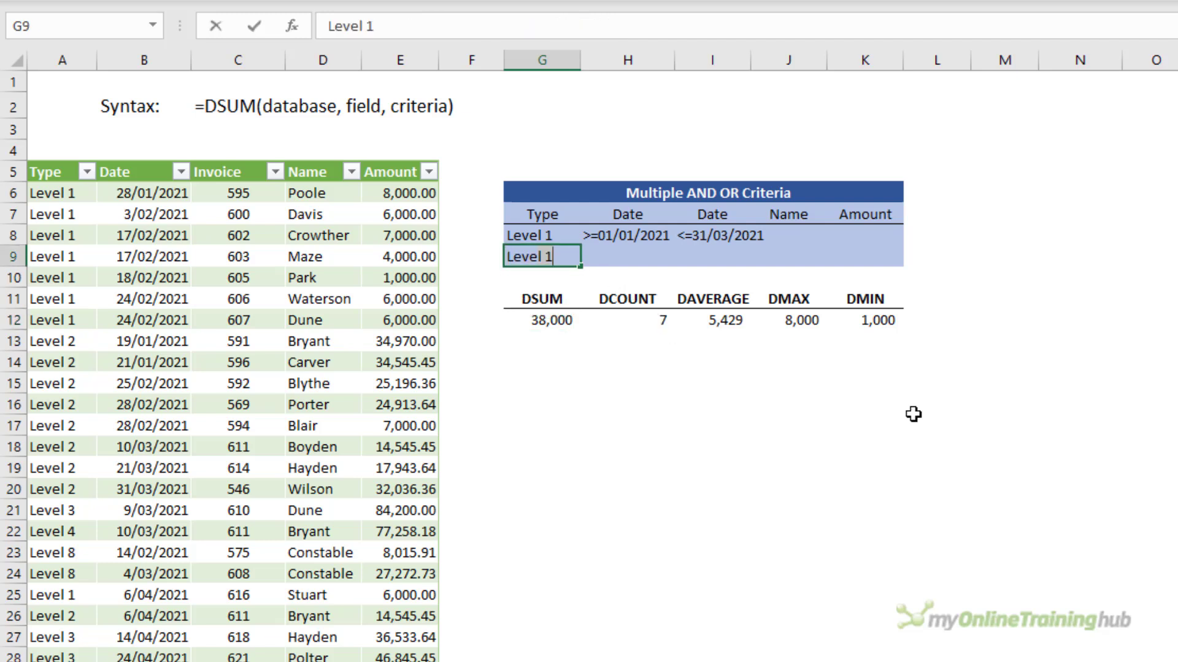
{"action": "key", "text": "BackSpace"}
{"action": "type", "text": "2"}
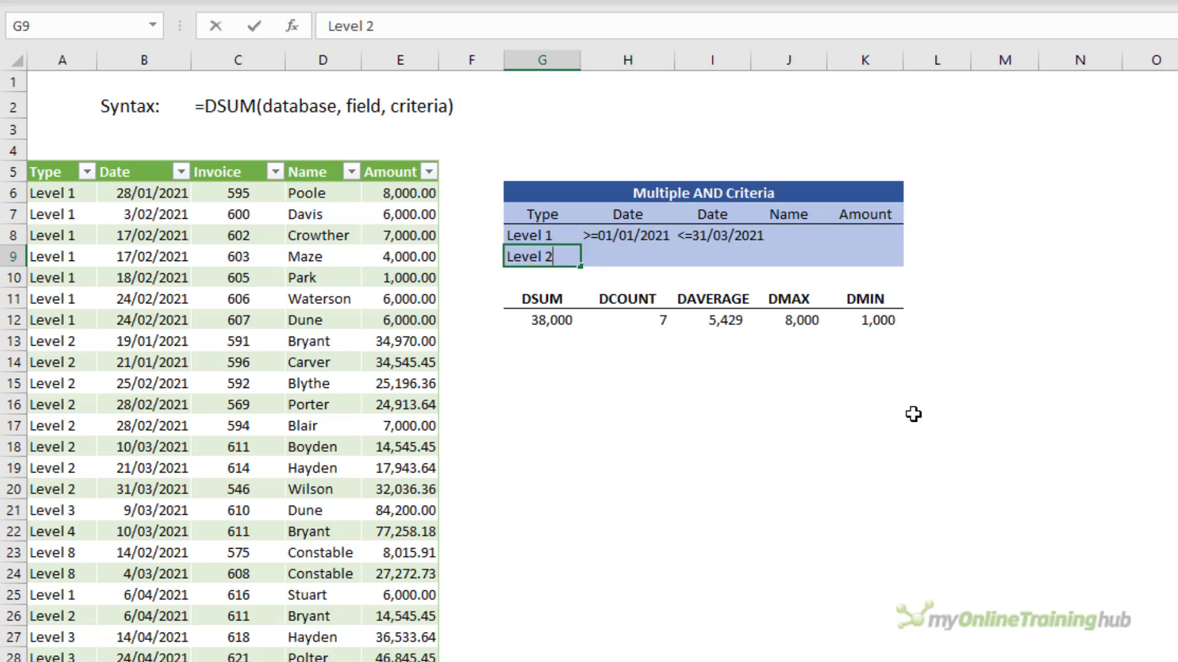
{"action": "key", "text": "Tab"}
{"action": "key", "text": "shift+Right"}
{"action": "key", "text": "ctrl+d"}
{"action": "left_click", "coordinate": [565, 313]}
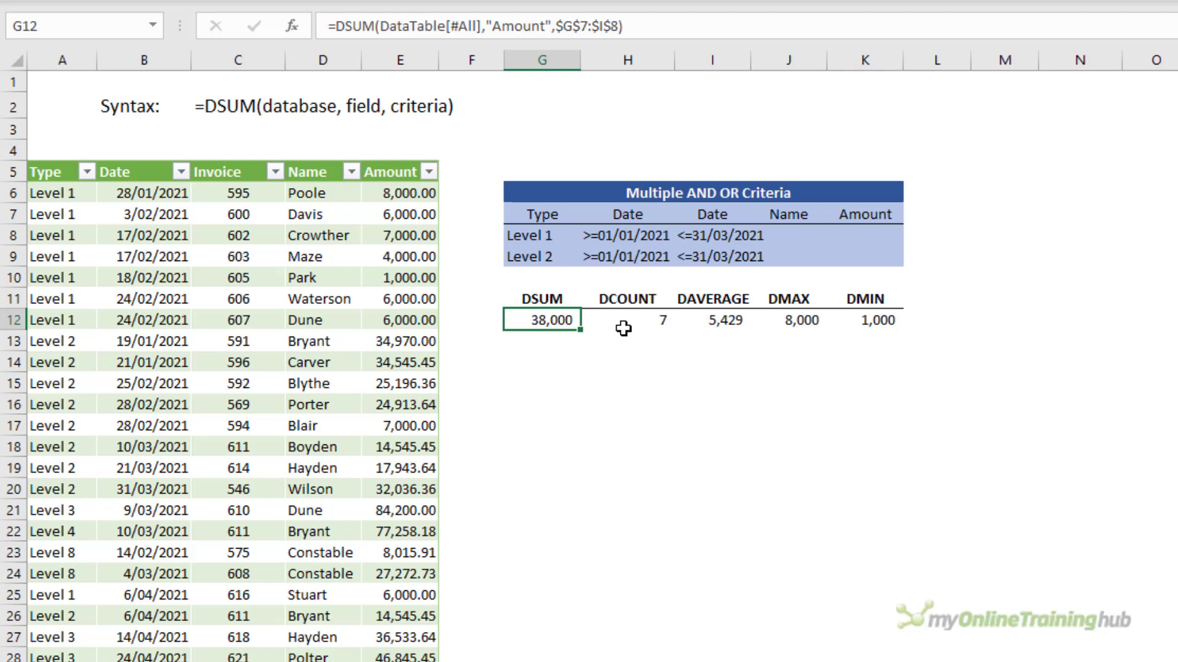
Step: Extend G12's DSUM criteria from $G$7:$I$8 to $G$7:$I$9, raising the total to 229,151
{"action": "double_click", "coordinate": [588, 26]}
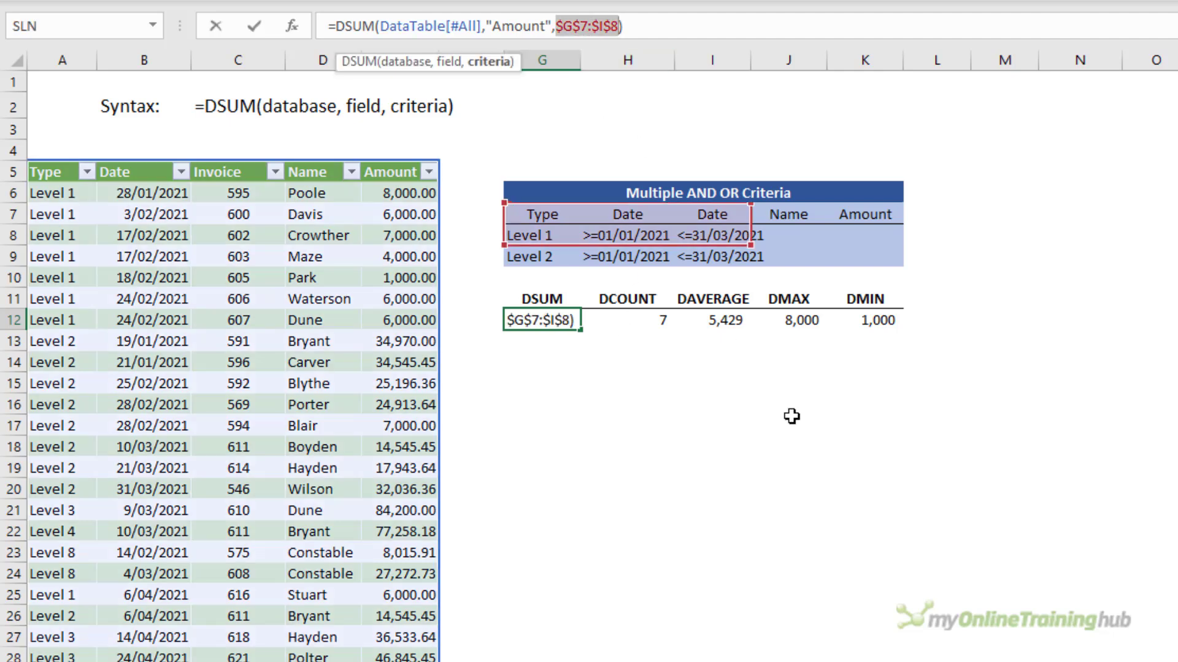
{"action": "left_click_drag", "start_coordinate": [749, 246], "coordinate": [750, 262]}
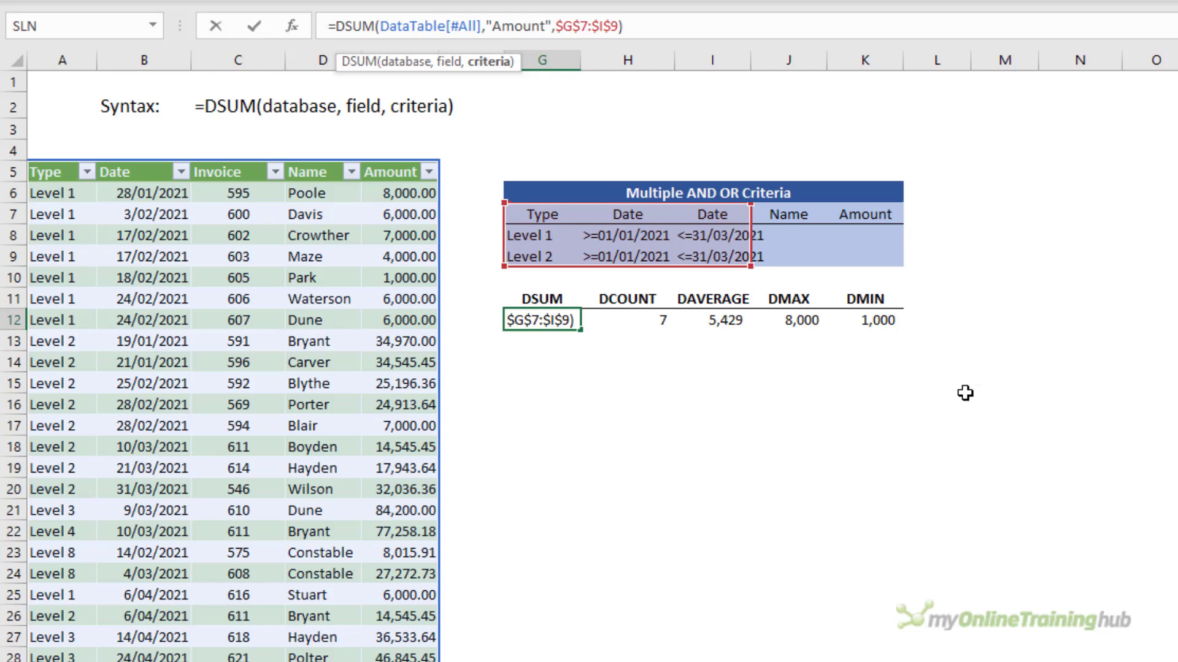
{"action": "key", "text": "Return"}
{"action": "key", "text": "Up"}
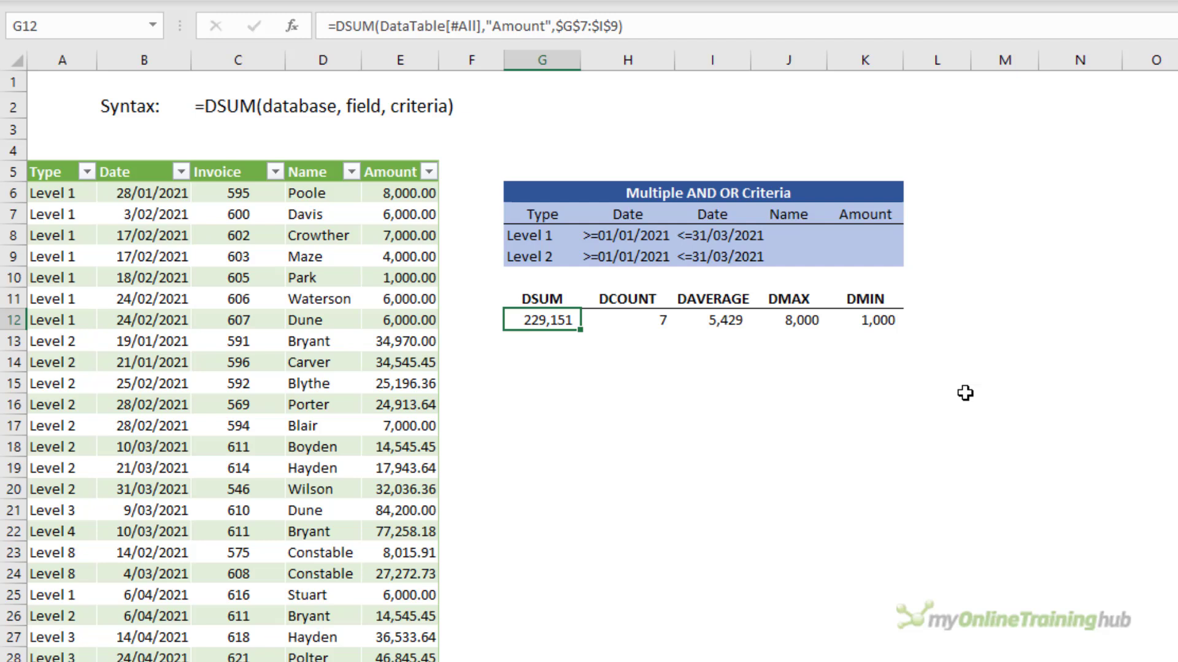
{"action": "left_click", "coordinate": [655, 325]}
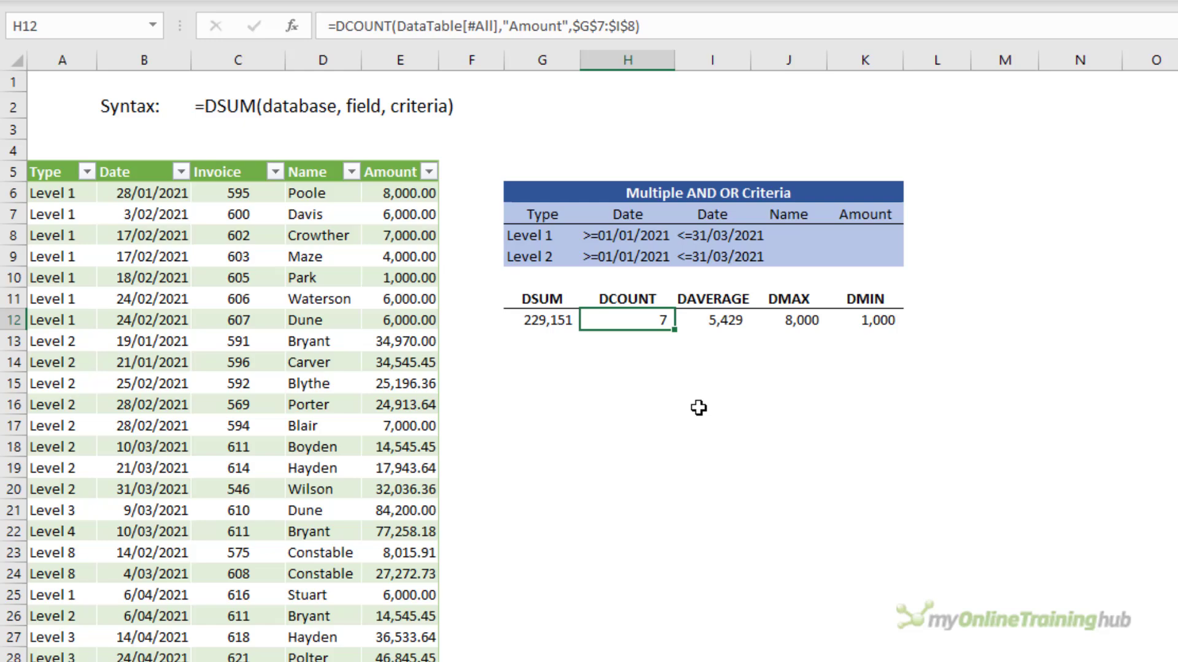
{"action": "left_click", "coordinate": [532, 329]}
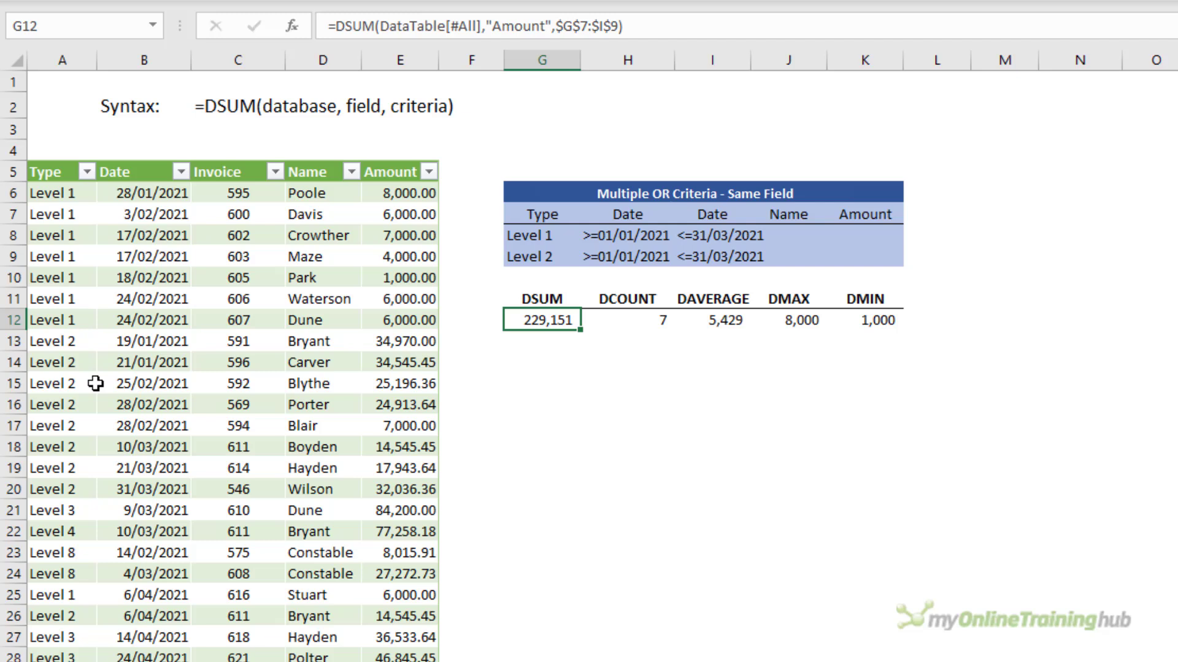
Step: Clear the H8:I9 date criteria and recalculate DSUM, now 322,242 with DCOUNT 19
{"action": "left_click", "coordinate": [644, 235]}
{"action": "left_click_drag", "start_coordinate": [685, 239], "coordinate": [718, 251]}
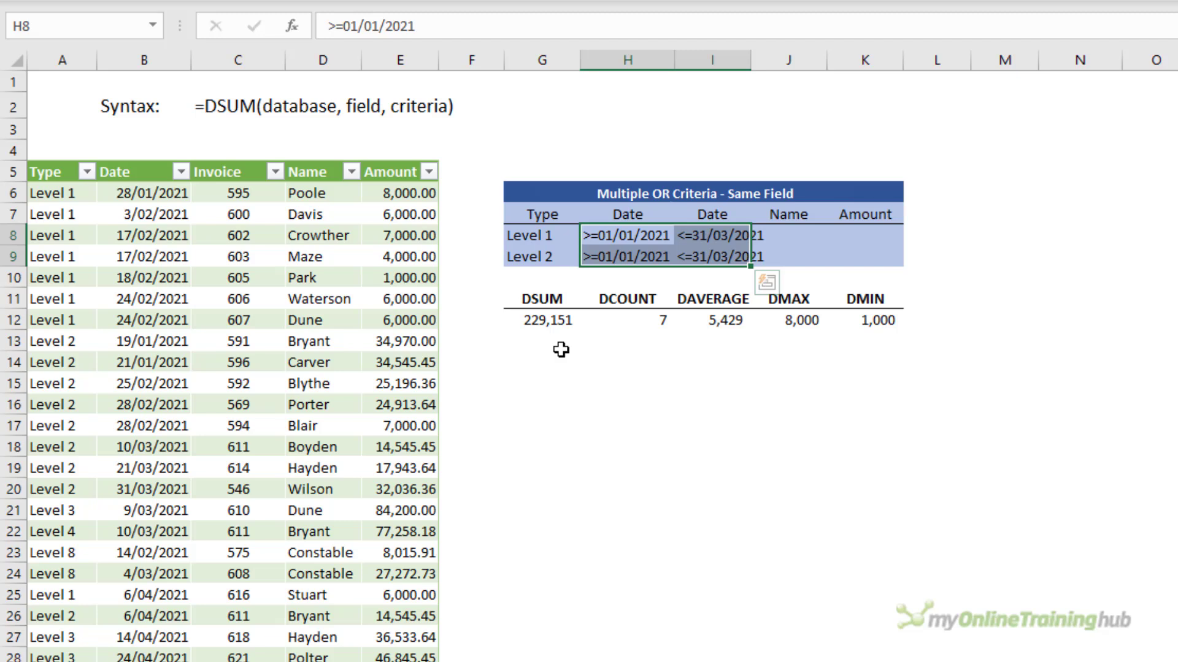
{"action": "key", "text": "Delete"}
{"action": "key", "text": "Left"}
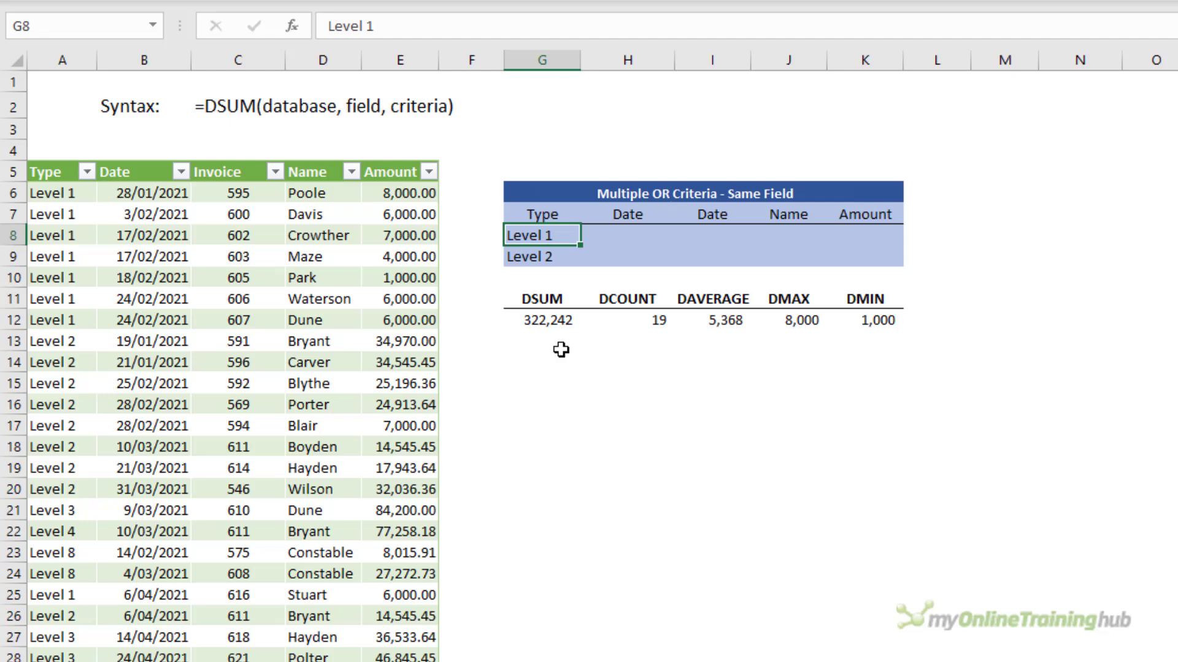
{"action": "left_click", "coordinate": [555, 319]}
{"action": "key", "text": "F2"}
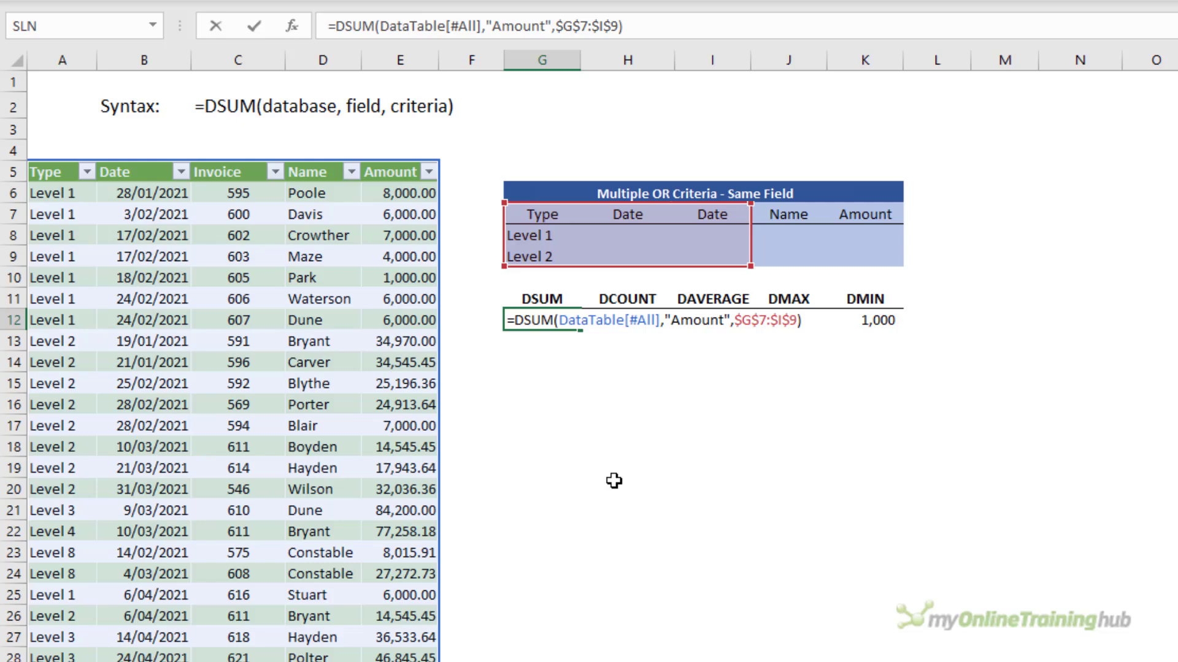
{"action": "key", "text": "ctrl+Return"}
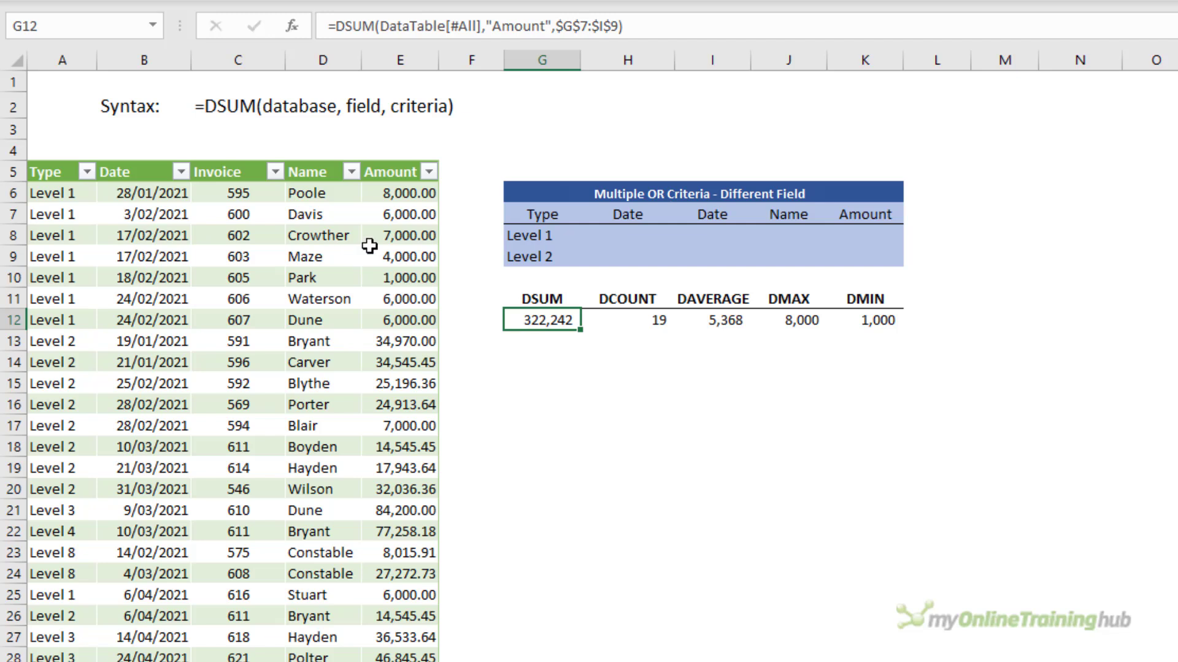
Step: Replace Level 2 in G9 with a <>Atkins condition under Name in J9
{"action": "left_click", "coordinate": [543, 256]}
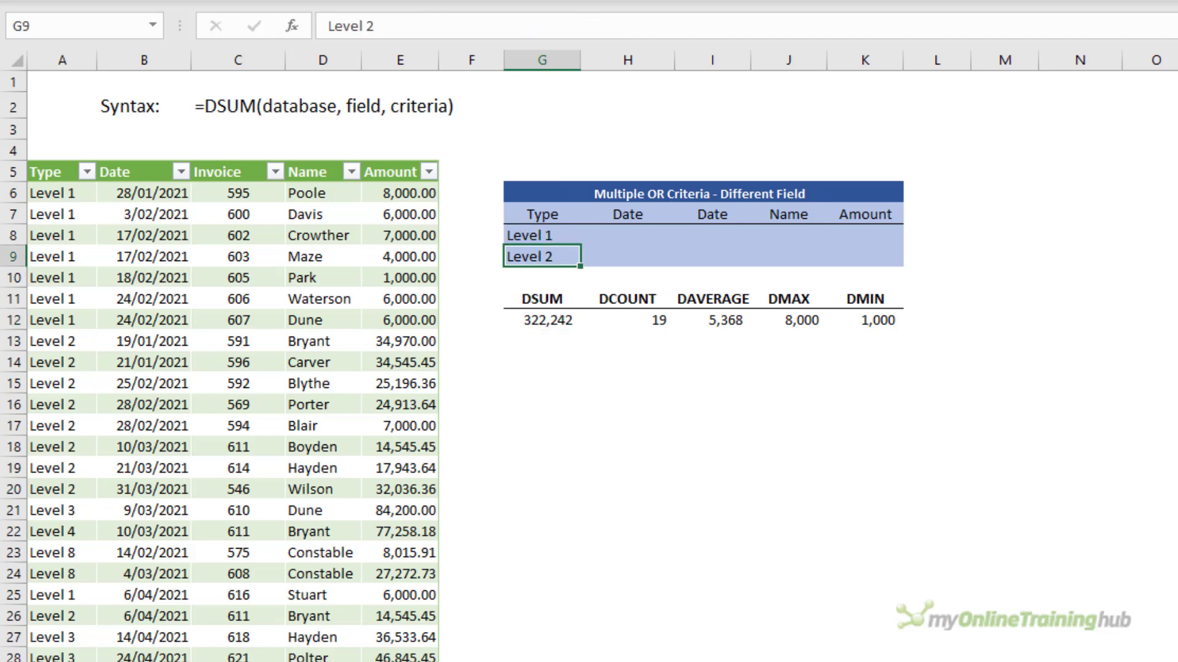
{"action": "key", "text": "Delete"}
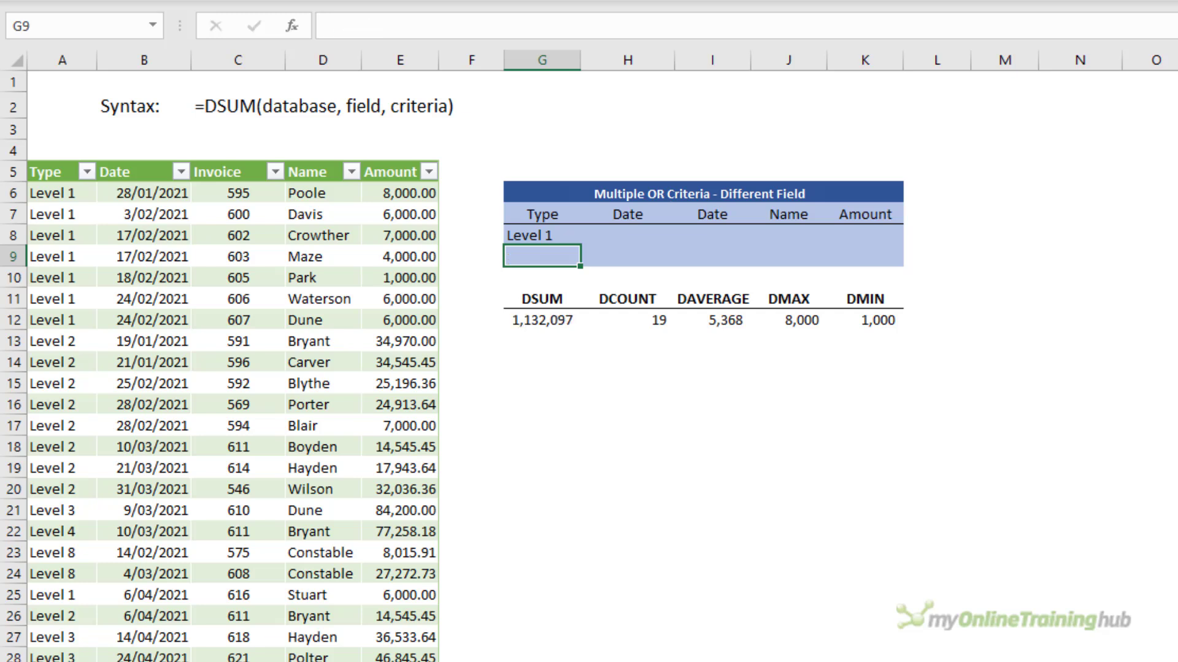
{"action": "key", "text": "Up"}
{"action": "key", "text": "Right"}
{"action": "key", "text": "Right"}
{"action": "key", "text": "Down"}
{"action": "key", "text": "Right"}
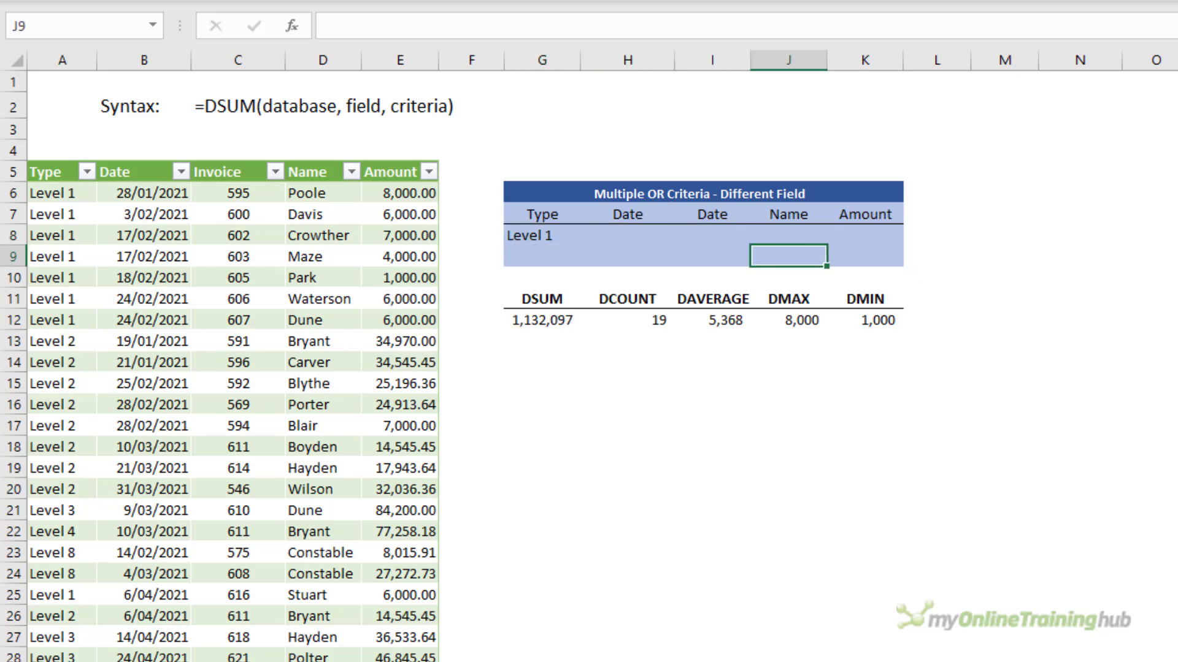
{"action": "type", "text": "<>Atkins"}
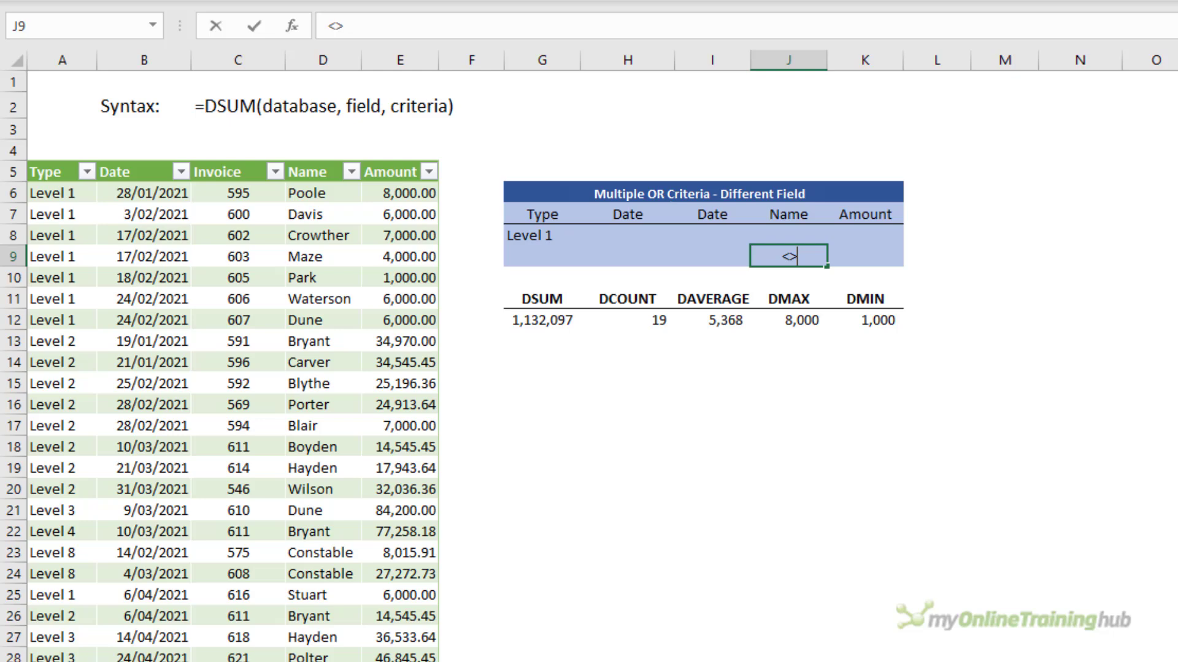
{"action": "key", "text": "Return"}
Step: Widen the DSUM criteria in G12 to G7:J9, giving 1,129,097, and review the criteria rows
{"action": "left_click", "coordinate": [556, 320]}
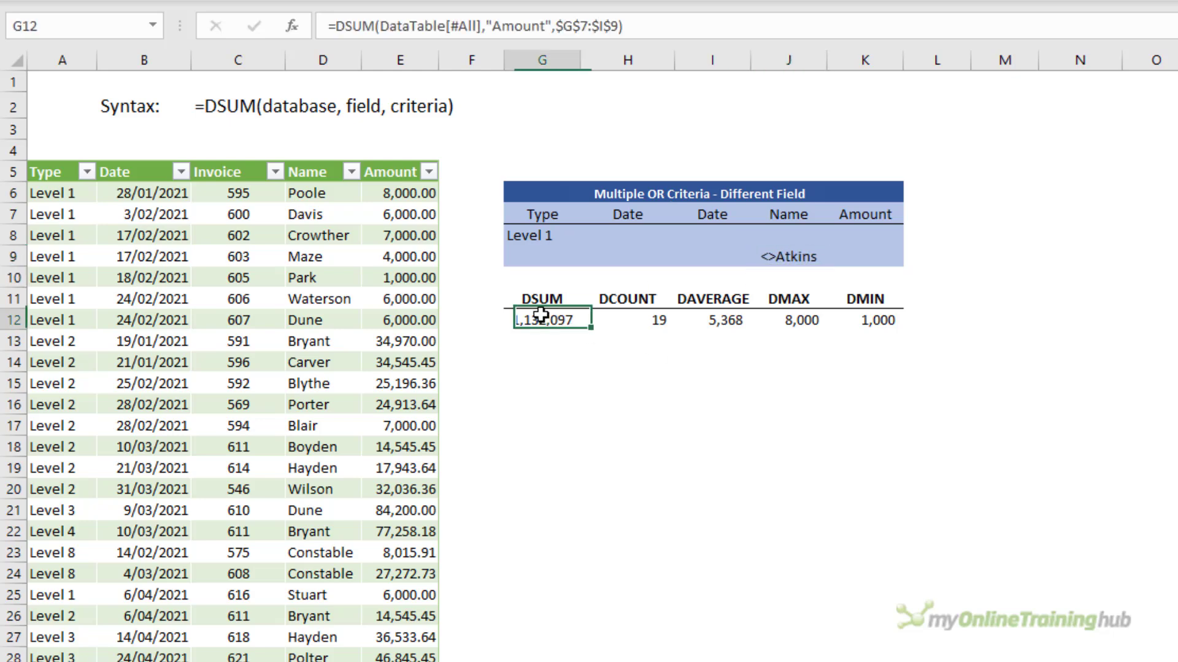
{"action": "key", "text": "F2"}
{"action": "left_click_drag", "start_coordinate": [746, 273], "coordinate": [803, 260]}
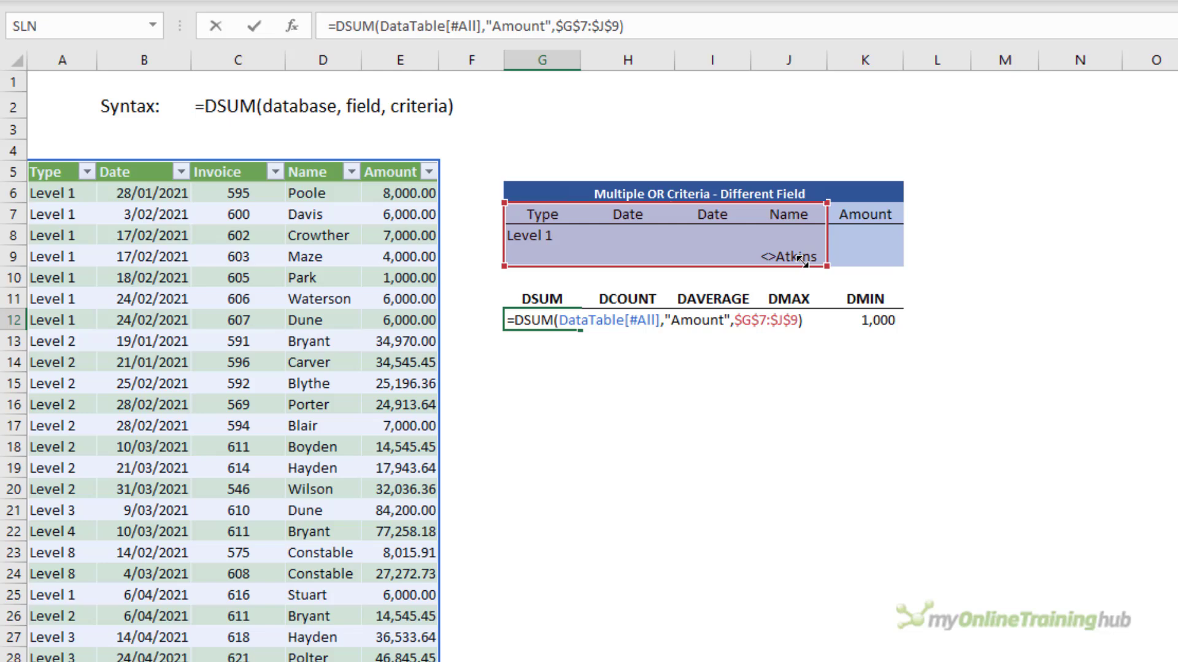
{"action": "key", "text": "Return"}
{"action": "key", "text": "Up"}
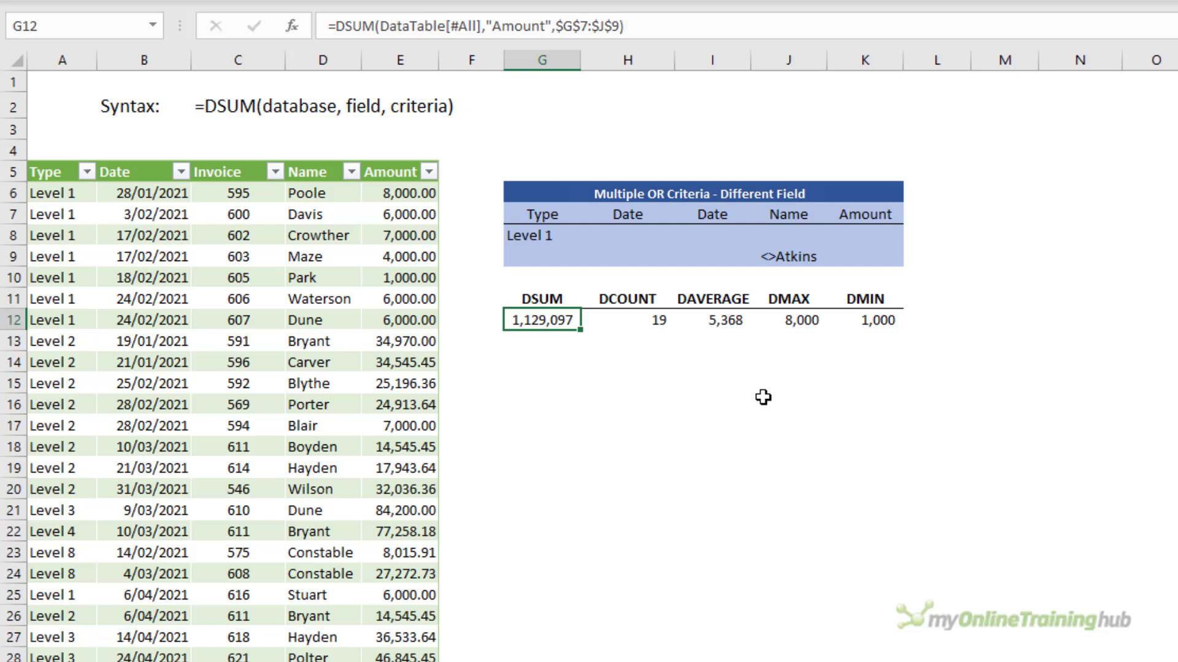
{"action": "left_click", "coordinate": [779, 238]}
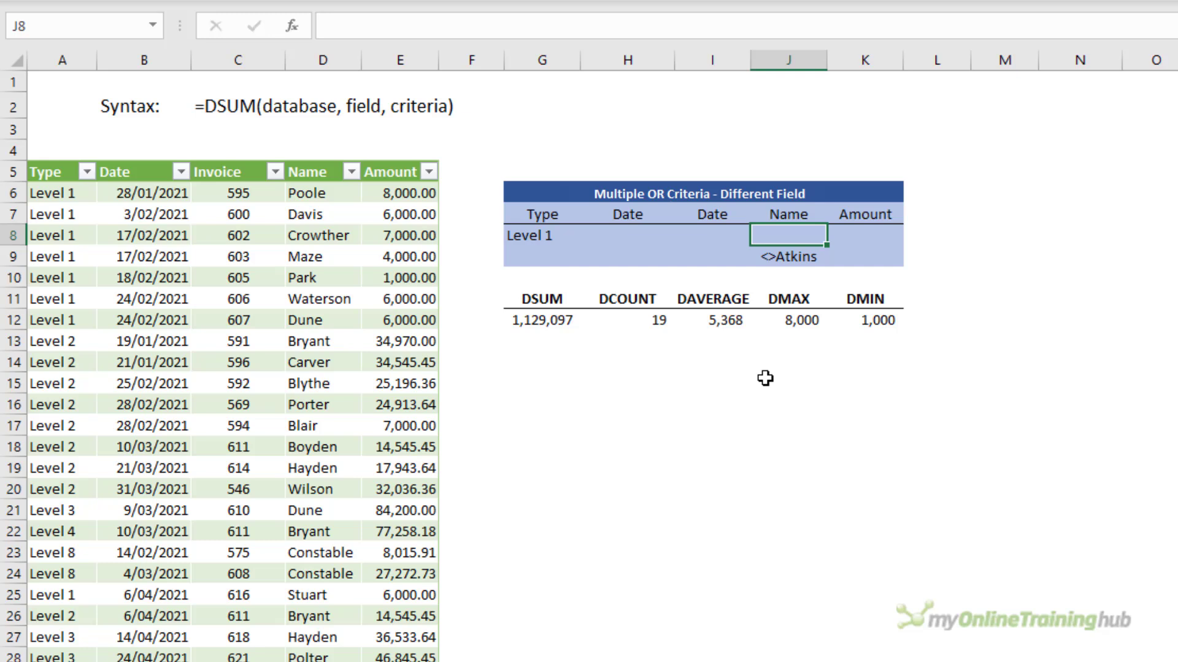
{"action": "left_click", "coordinate": [536, 254]}
{"action": "key", "text": "Right"}
{"action": "key", "text": "Right"}
{"action": "key", "text": "Right"}
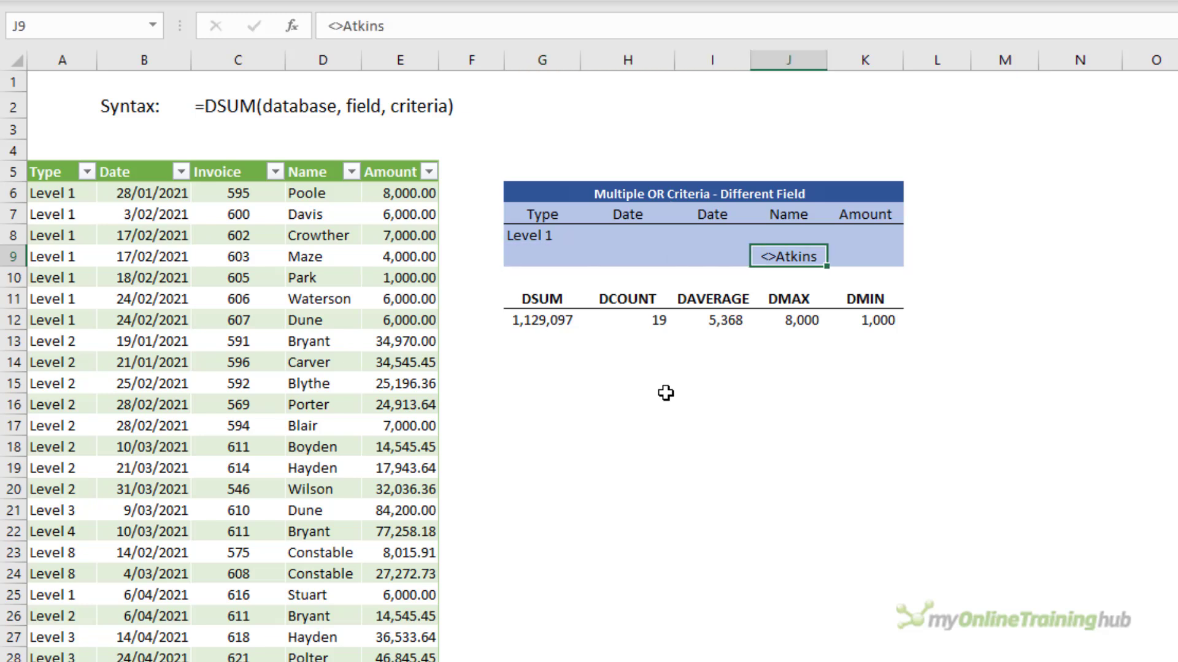
{"action": "left_click", "coordinate": [533, 256]}
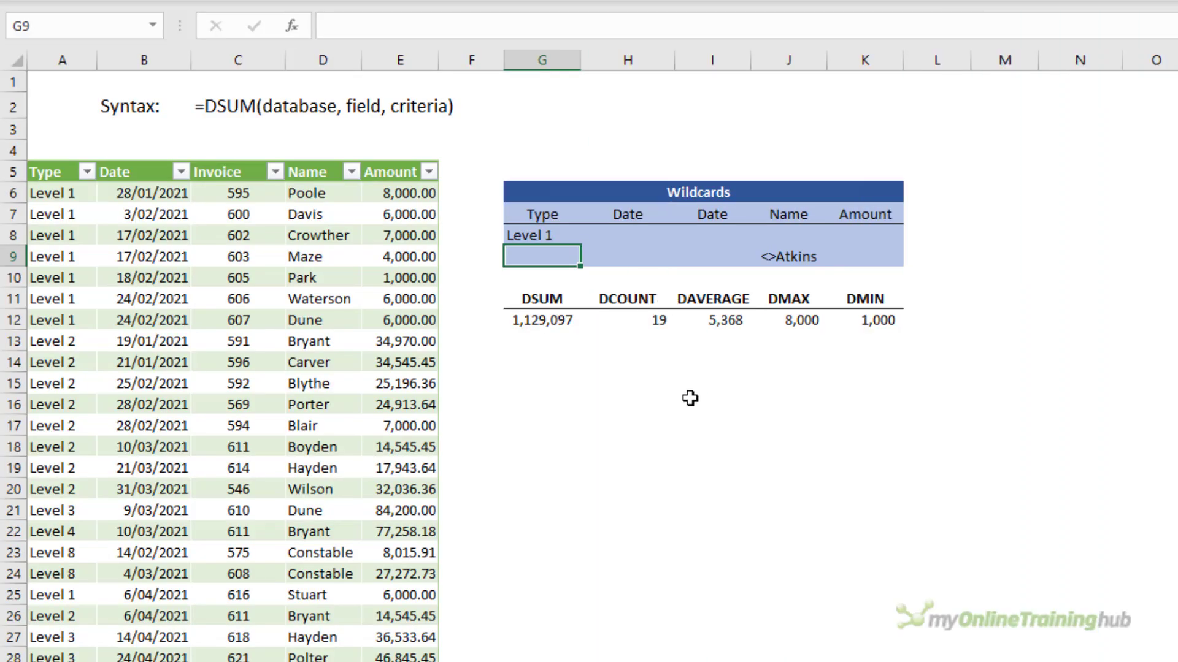
Step: Clear Level 1 and <>Atkins, and enter the B* wildcard under Name in row 8
{"action": "left_click", "coordinate": [540, 237]}
{"action": "key", "text": "Delete"}
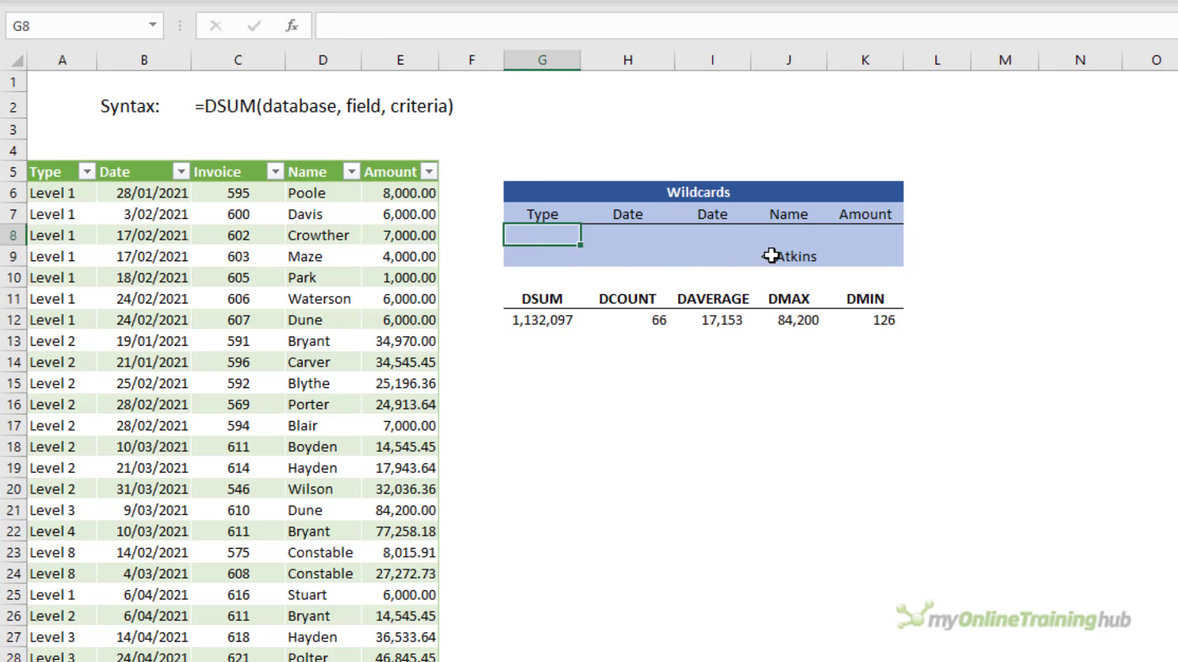
{"action": "left_click", "coordinate": [785, 260]}
{"action": "key", "text": "Delete"}
{"action": "left_click", "coordinate": [793, 235]}
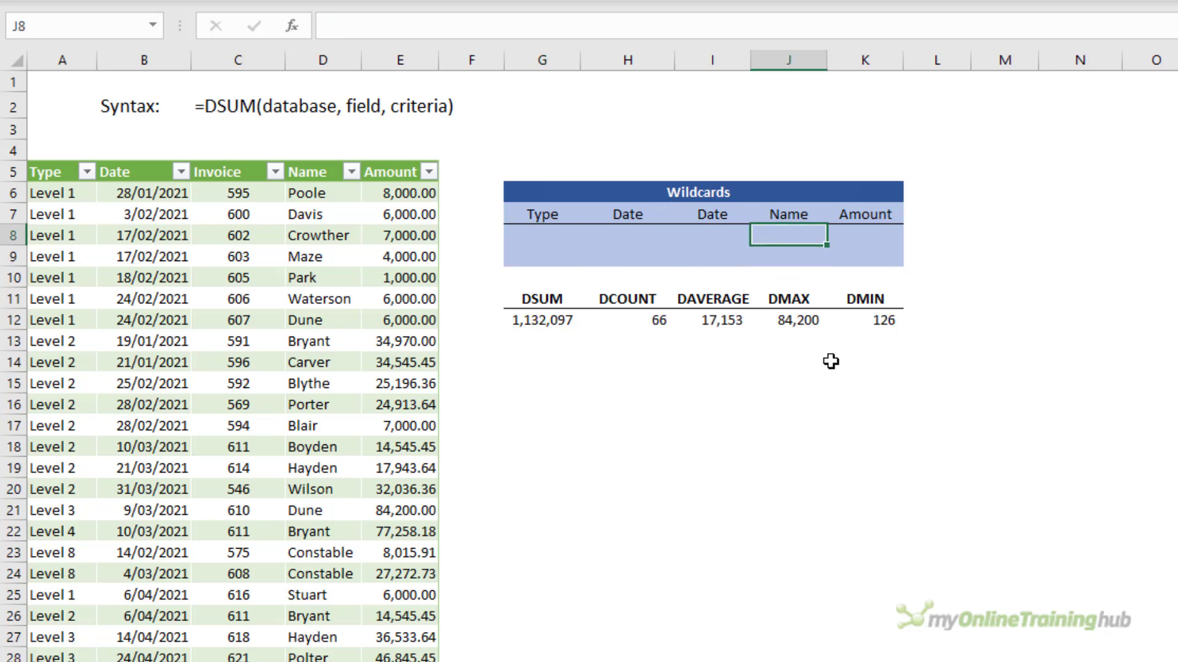
{"action": "type", "text": "B*"}
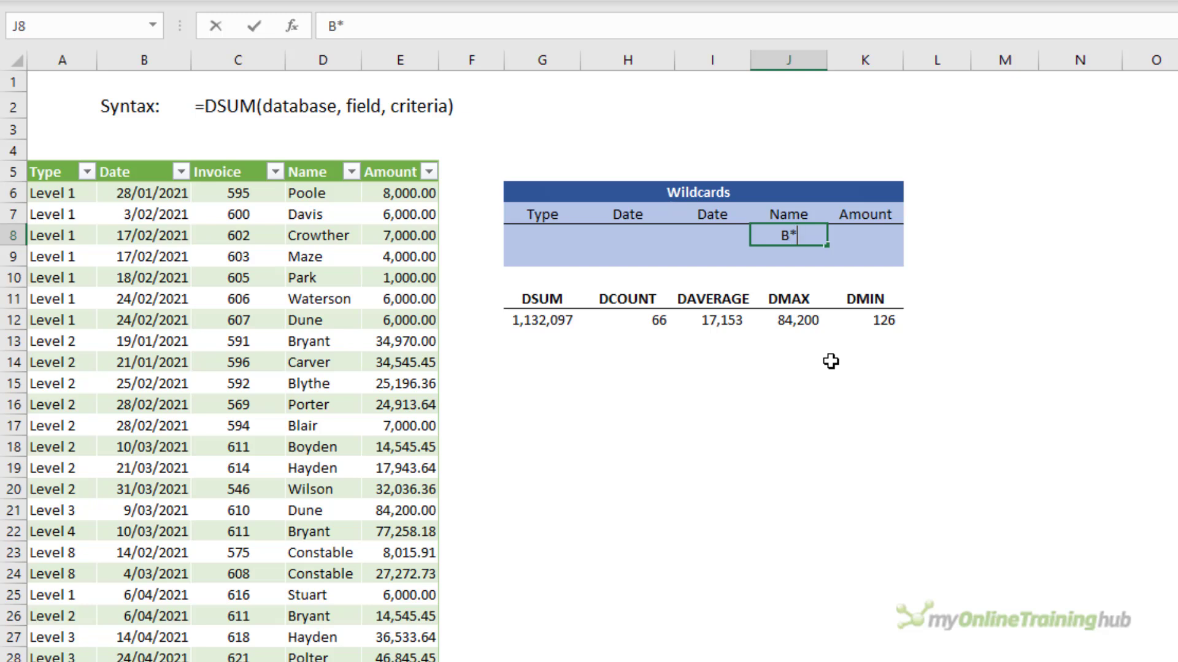
{"action": "key", "text": "Return"}
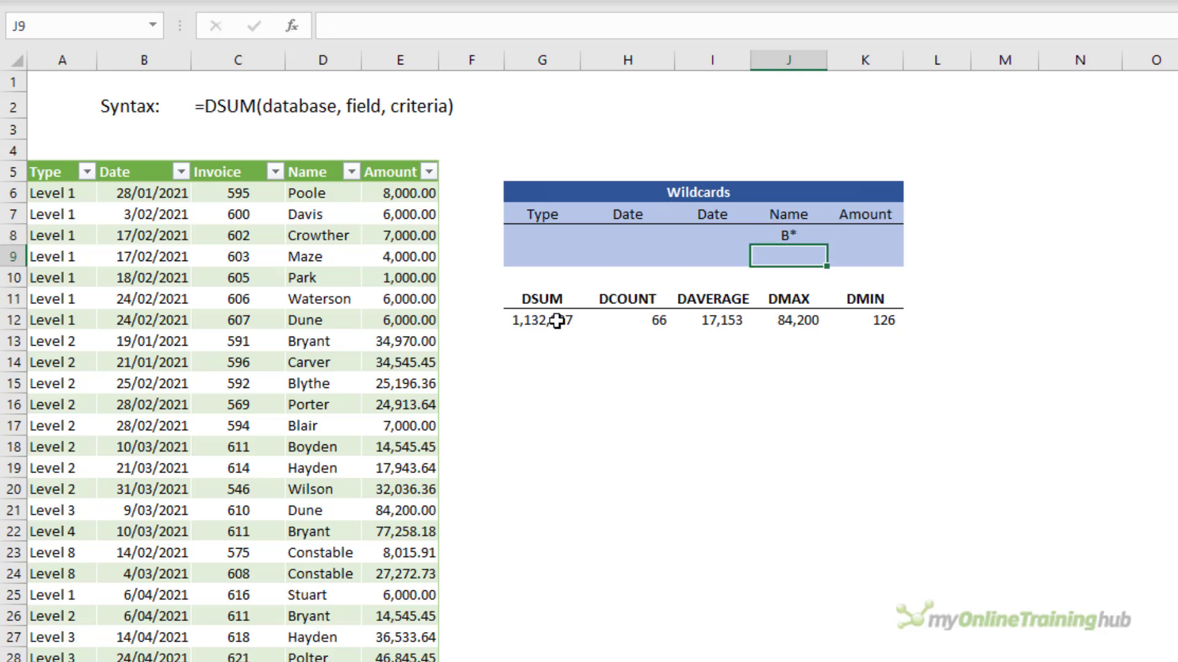
Step: Shrink the DSUM criteria range to $G$7:$J$8, returning 367,349
{"action": "left_click", "coordinate": [555, 320]}
{"action": "key", "text": "F2"}
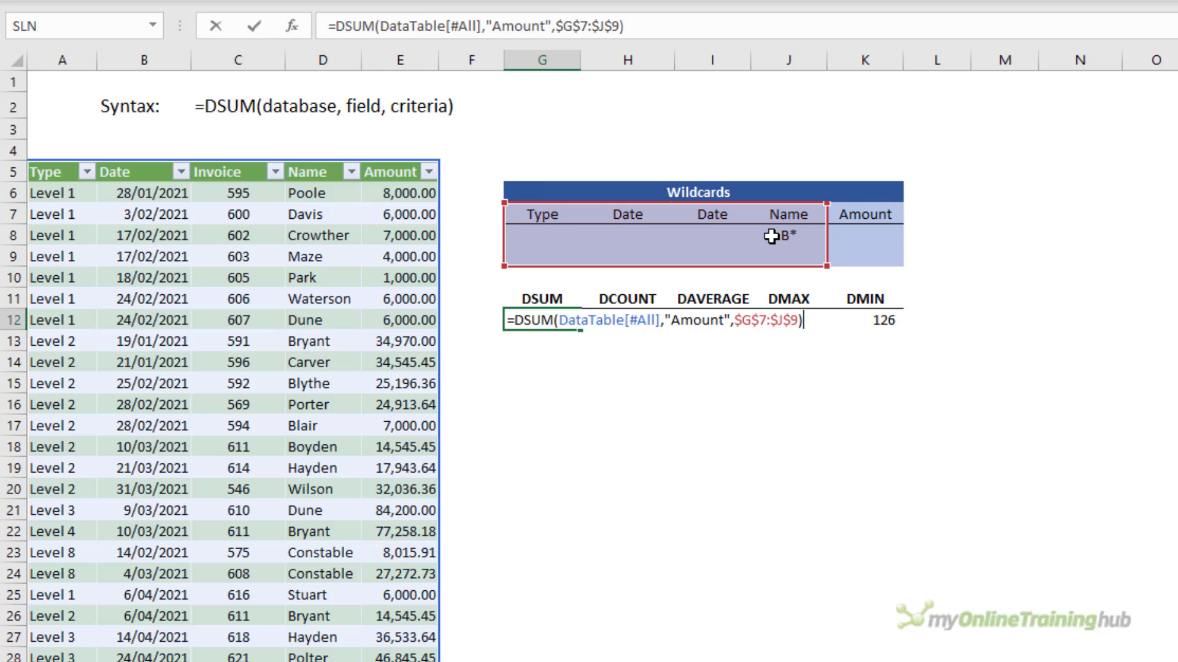
{"action": "left_click_drag", "start_coordinate": [827, 266], "coordinate": [836, 249]}
{"action": "key", "text": "Return"}
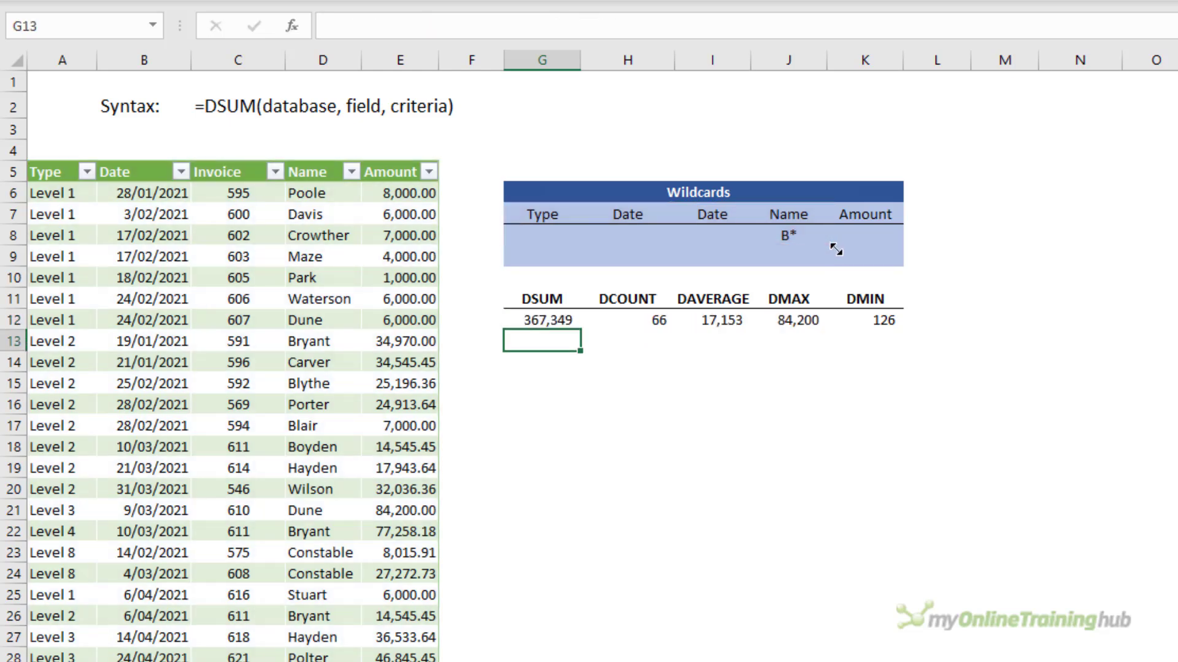
{"action": "key", "text": "Up"}
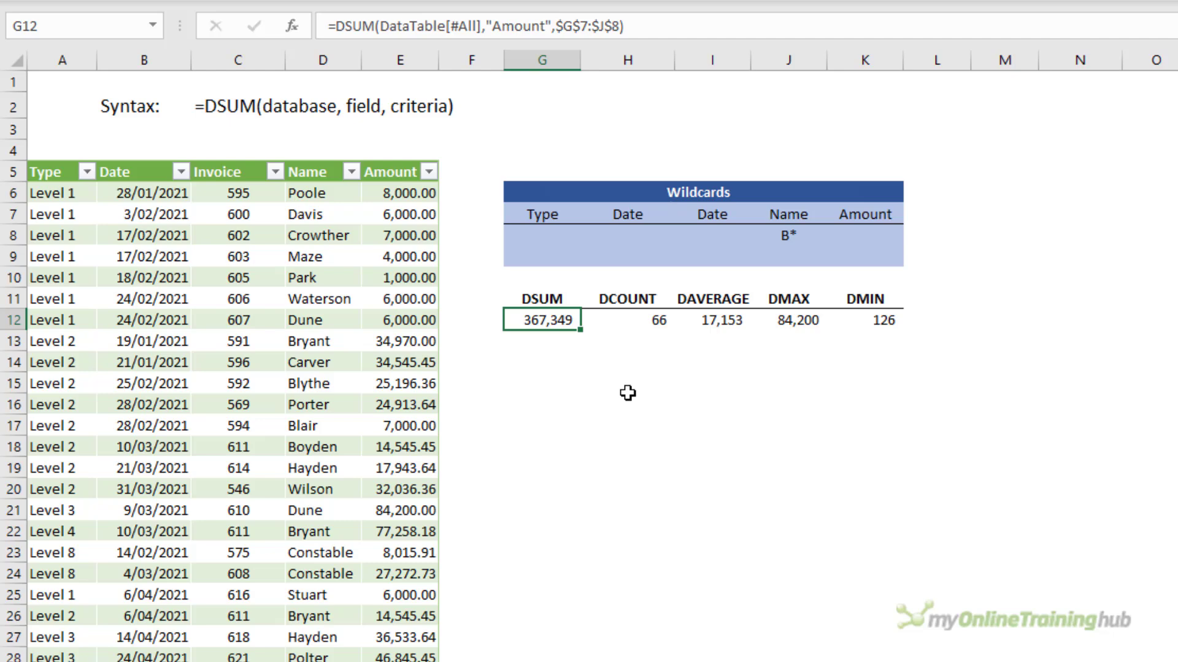
Step: Replace "Amount" with field number 5 in G12's DSUM formula
{"action": "double_click", "coordinate": [528, 26]}
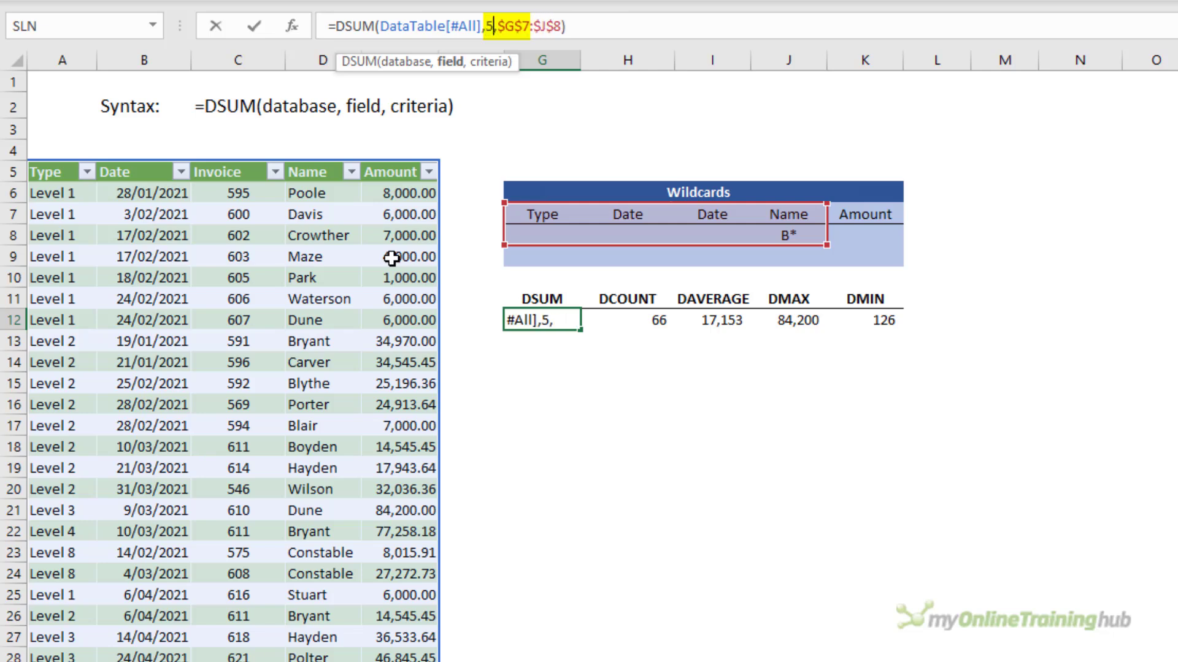
{"action": "key", "text": "Return"}
{"action": "key", "text": "Up"}
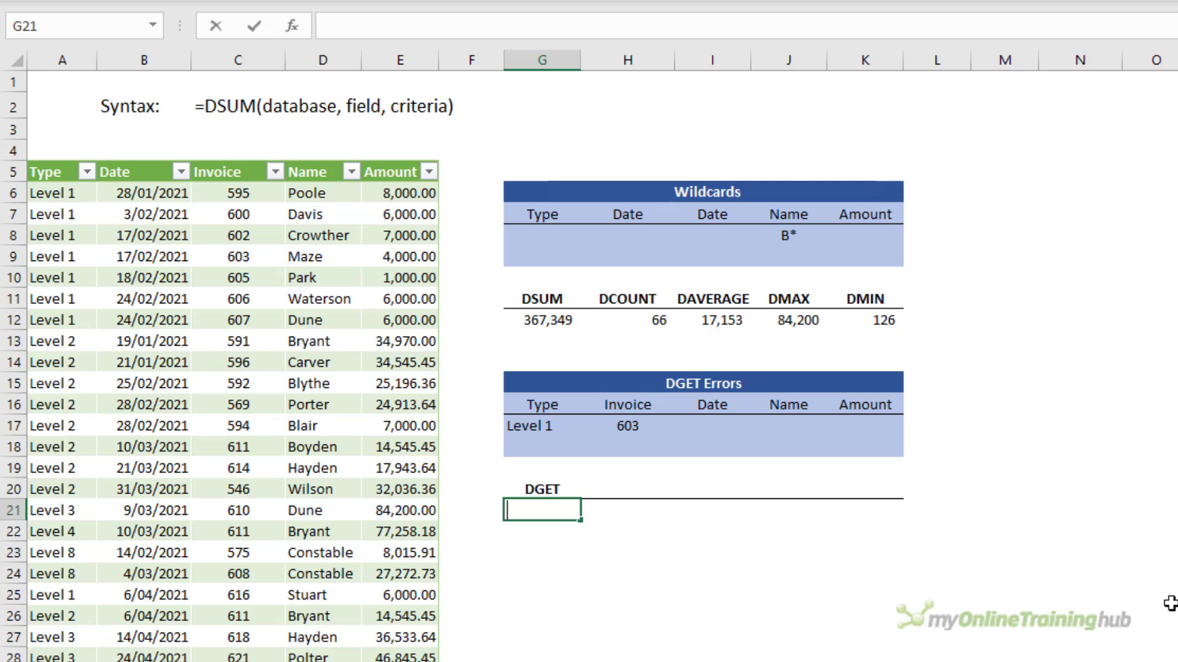
Step: Enter =DGET(DataTable[#All],5,H16:H17) in G21, returning 4000 for invoice 603
{"action": "type", "text": "=dg"}
{"action": "key", "text": "Tab"}
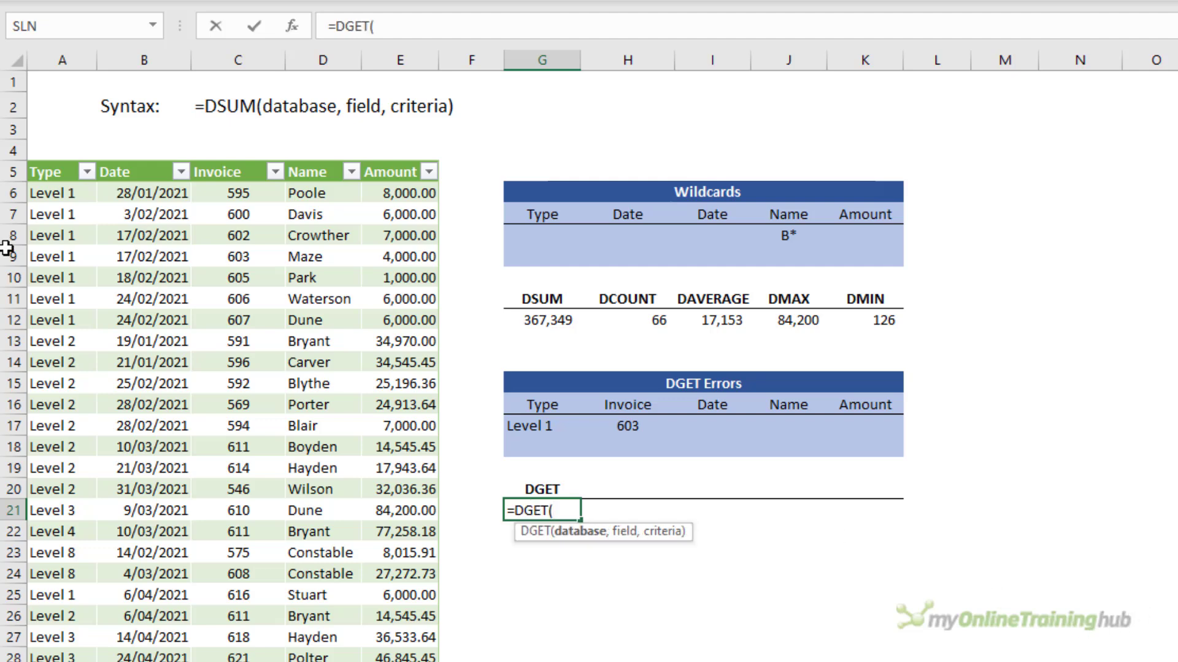
{"action": "left_click", "coordinate": [25, 153]}
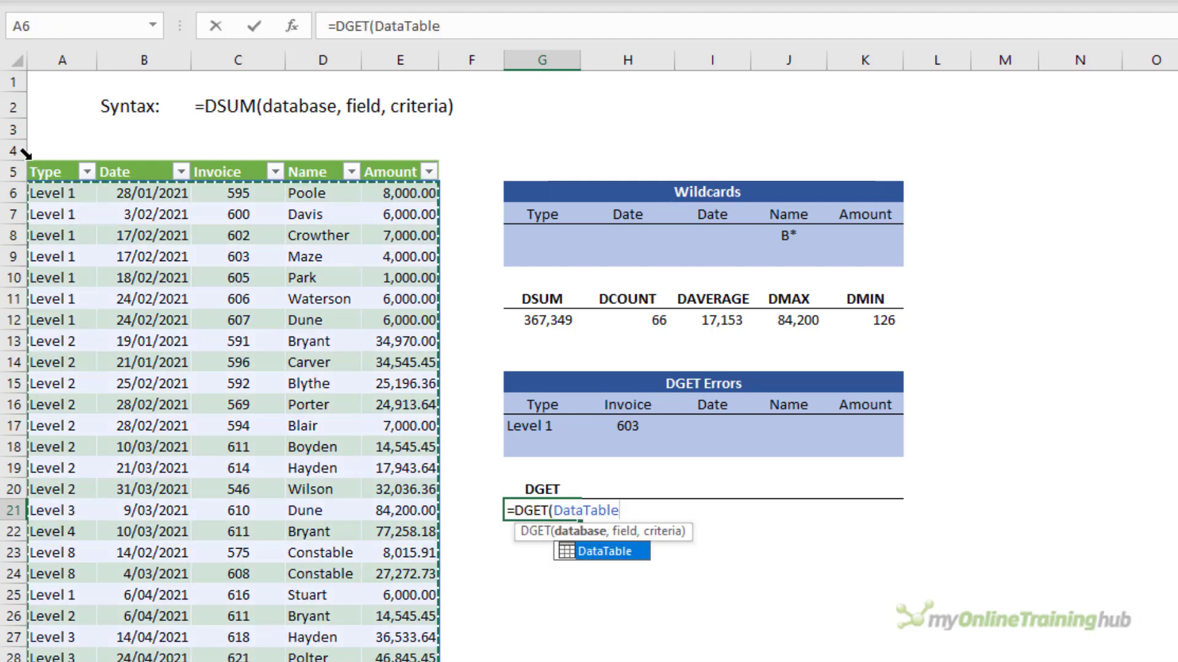
{"action": "left_click", "coordinate": [25, 153]}
{"action": "type", "text": ","}
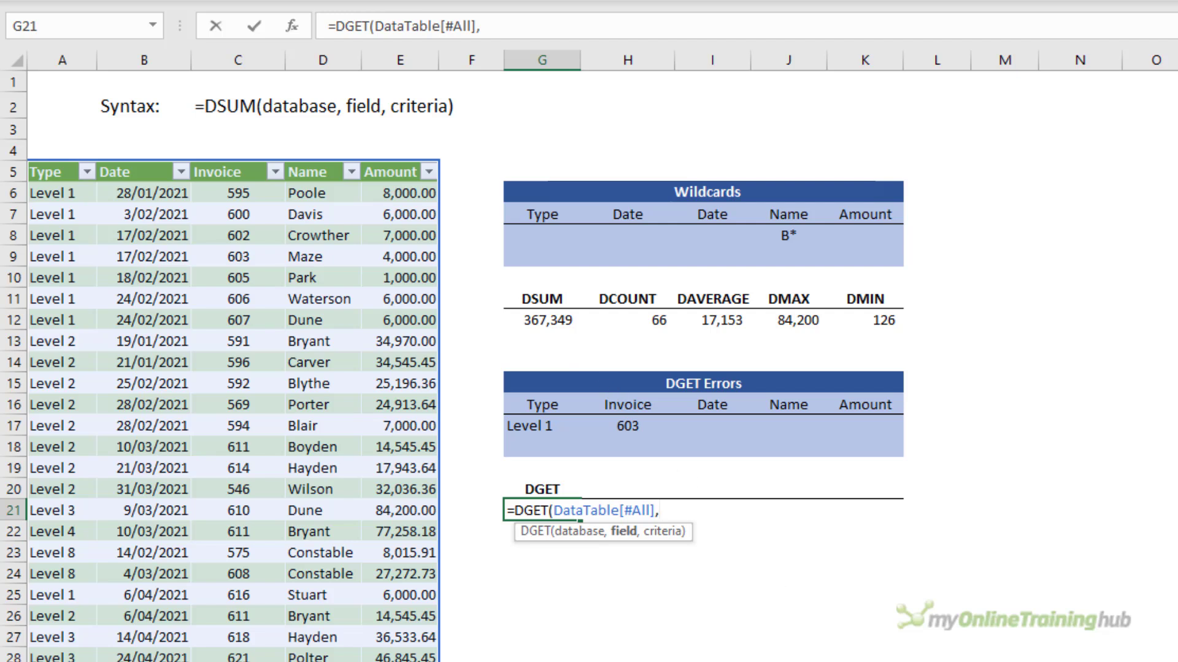
{"action": "type", "text": "5,"}
{"action": "left_click", "coordinate": [655, 415]}
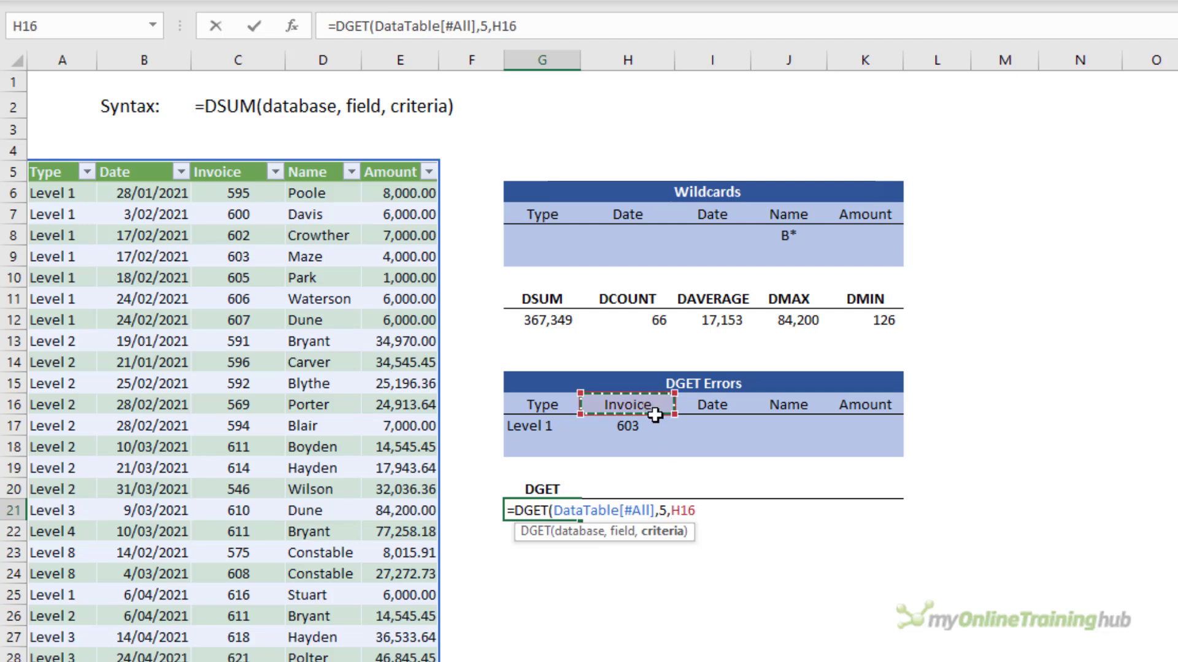
{"action": "left_click_drag", "start_coordinate": [655, 415], "coordinate": [660, 448]}
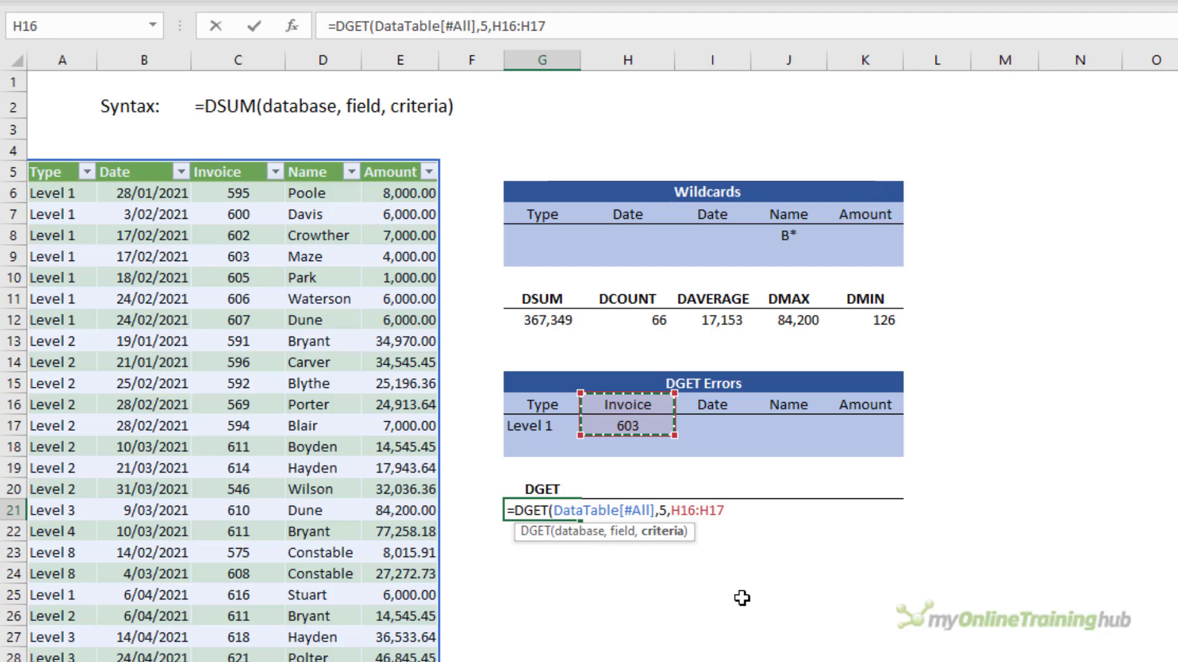
{"action": "type", "text": ")"}
{"action": "key", "text": "ctrl+Return"}
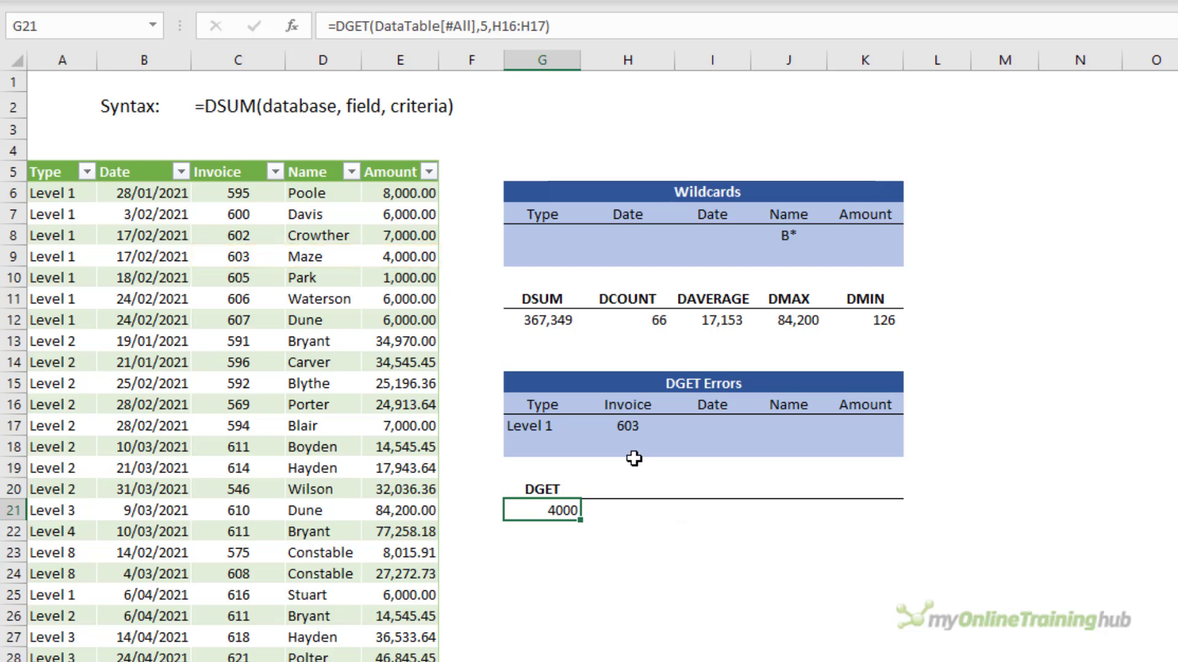
Step: Move the DGET criteria to G16:G17 (Level 1), producing #NUM!, and highlight the Level 1 rows
{"action": "left_click", "coordinate": [554, 429]}
{"action": "left_click", "coordinate": [571, 508]}
{"action": "double_click", "coordinate": [571, 508]}
{"action": "left_click_drag", "start_coordinate": [635, 434], "coordinate": [569, 427]}
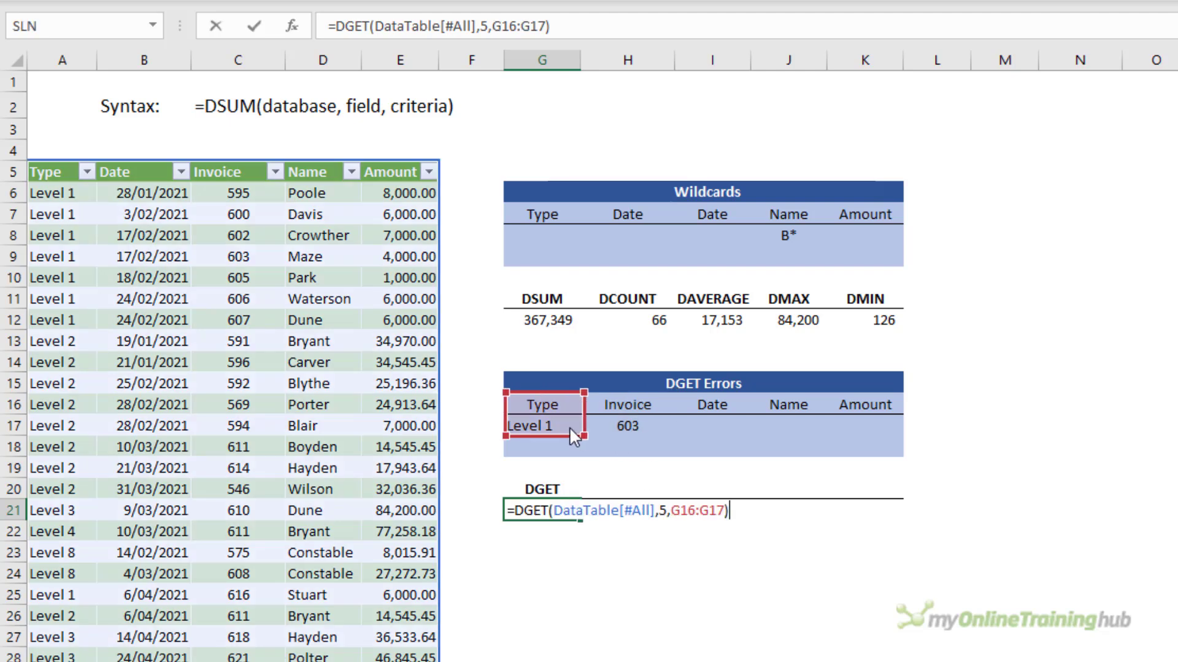
{"action": "key", "text": "Return"}
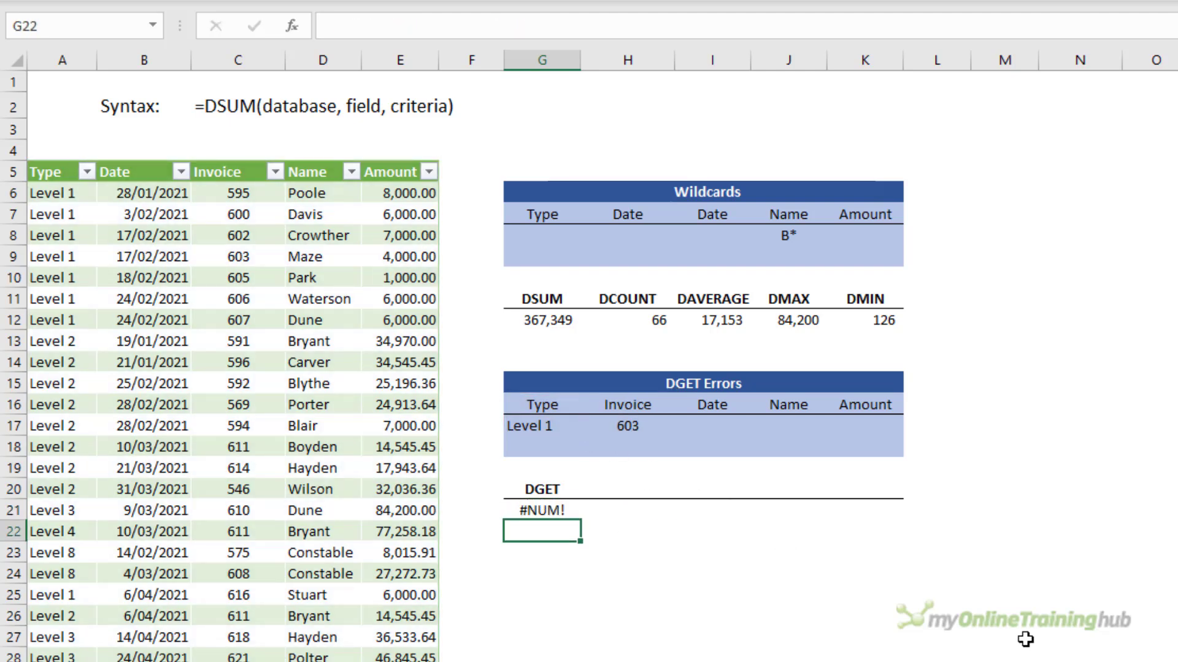
{"action": "key", "text": "Up"}
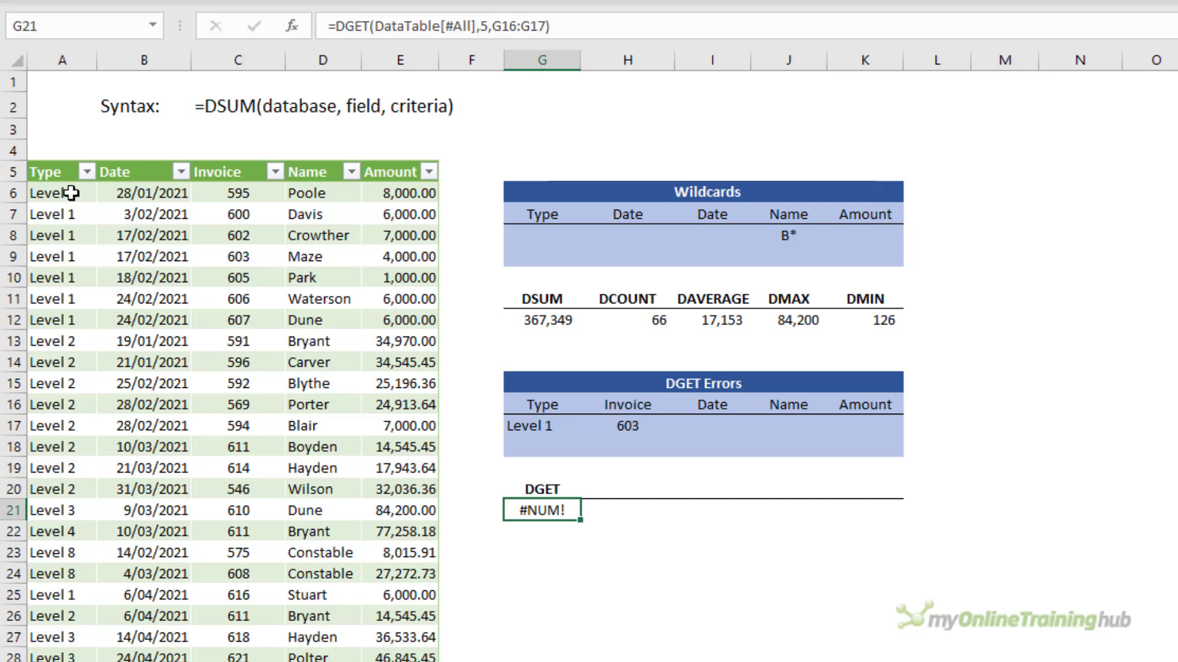
{"action": "left_click_drag", "start_coordinate": [72, 192], "coordinate": [432, 320]}
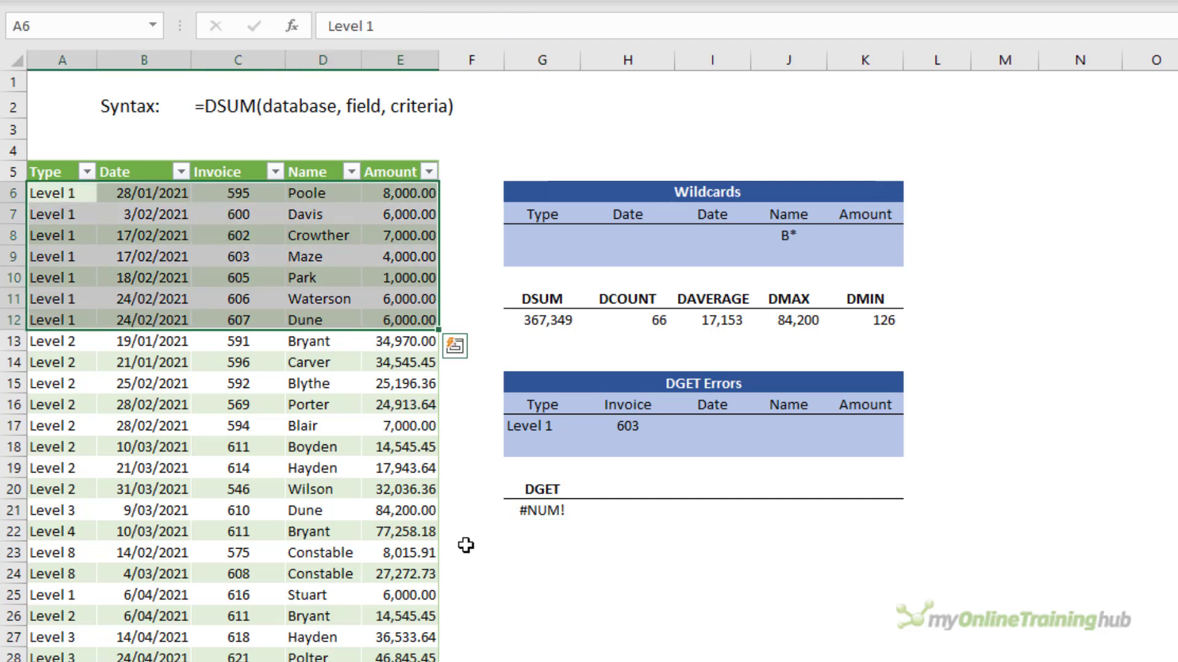